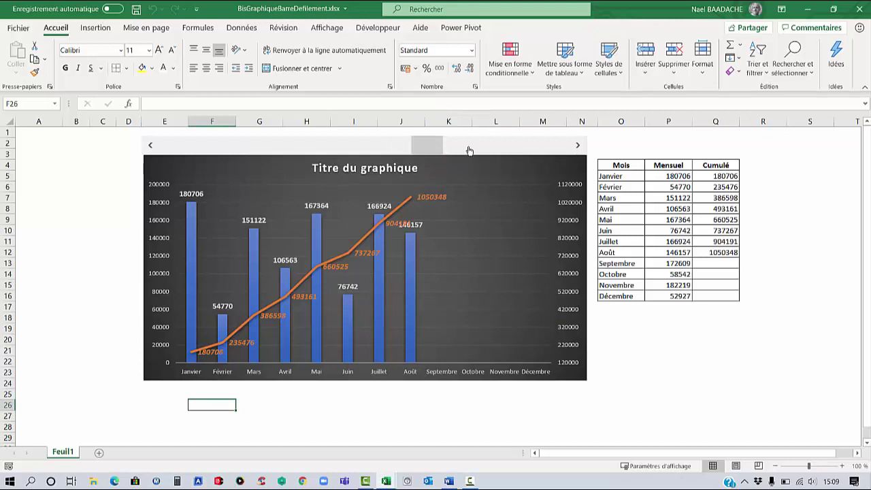
# Make several drag selections across the top of the worksheet.
pyautogui.moveTo(435, 147); pyautogui.dragTo(387, 150)
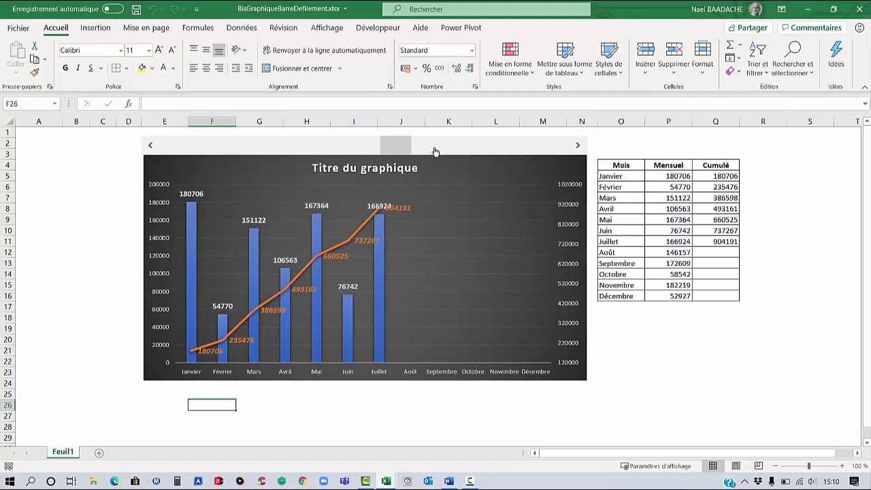
pyautogui.moveTo(399, 149); pyautogui.dragTo(505, 147)
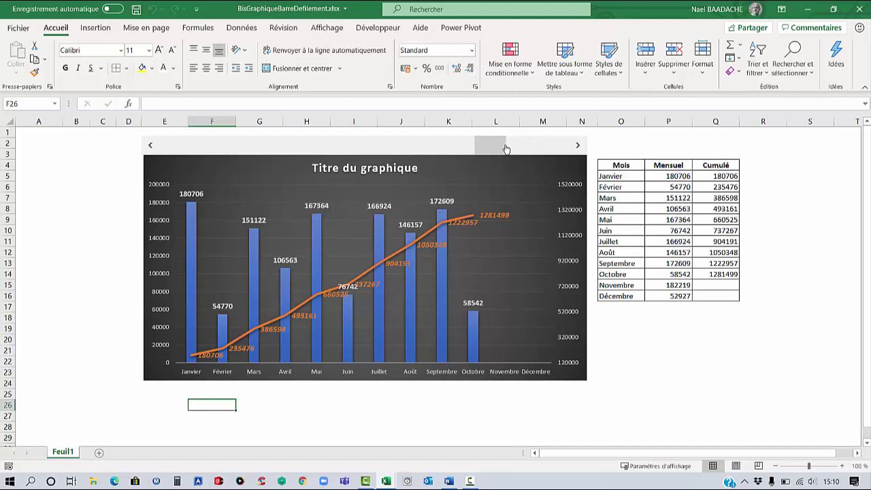
pyautogui.moveTo(490, 146); pyautogui.dragTo(332, 145)
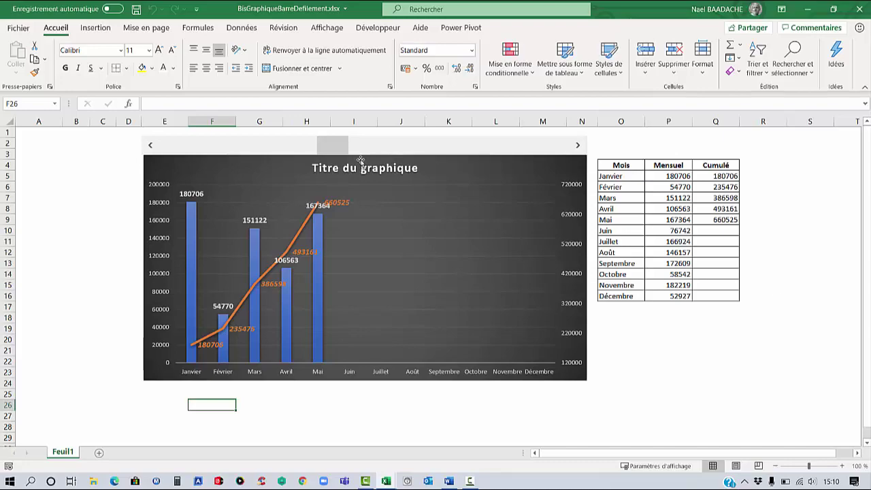
pyautogui.moveTo(334, 145); pyautogui.dragTo(450, 148)
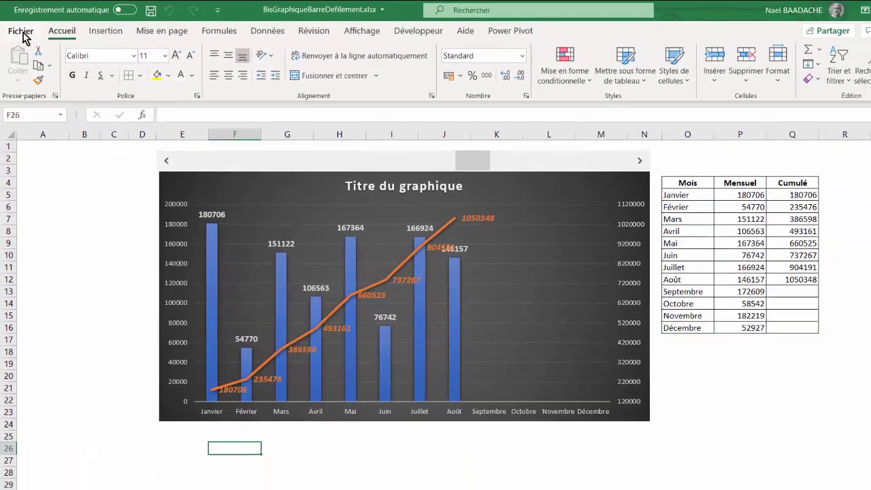
# Turn on the Développeur tab under Options > Personnaliser le ruban and return to the sheet.
pyautogui.click(20, 28)
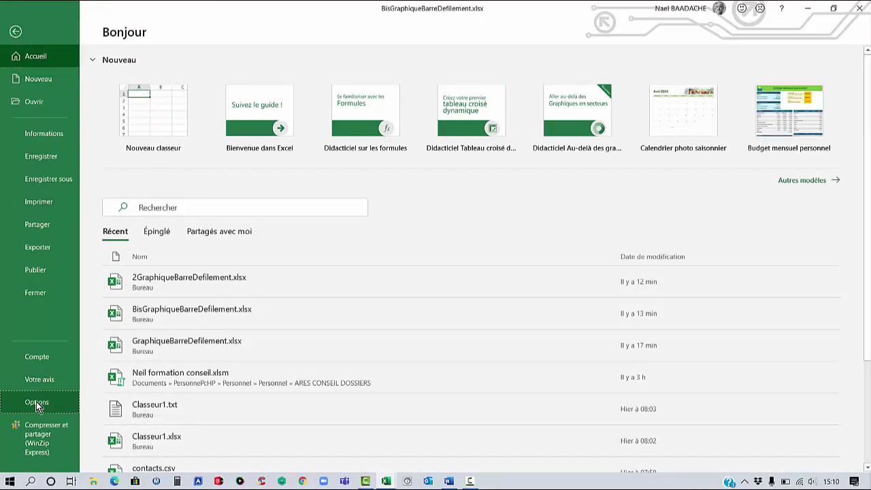
pyautogui.press('Escape')
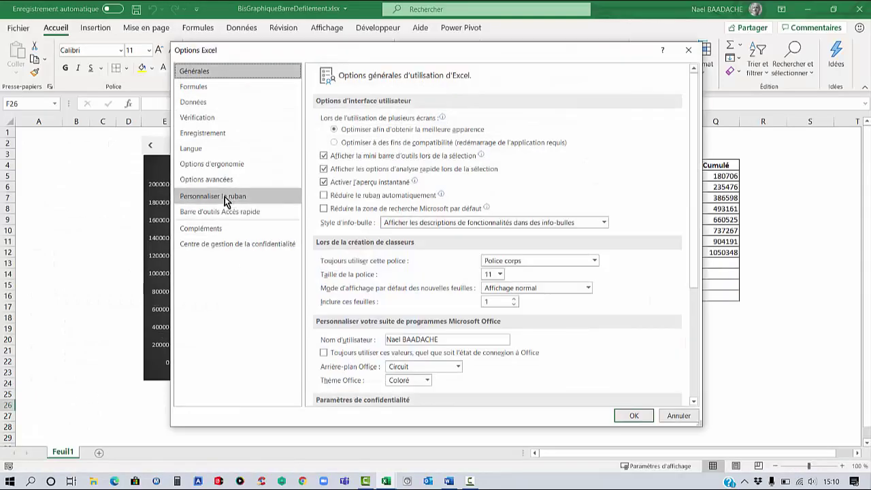
pyautogui.click(225, 197)
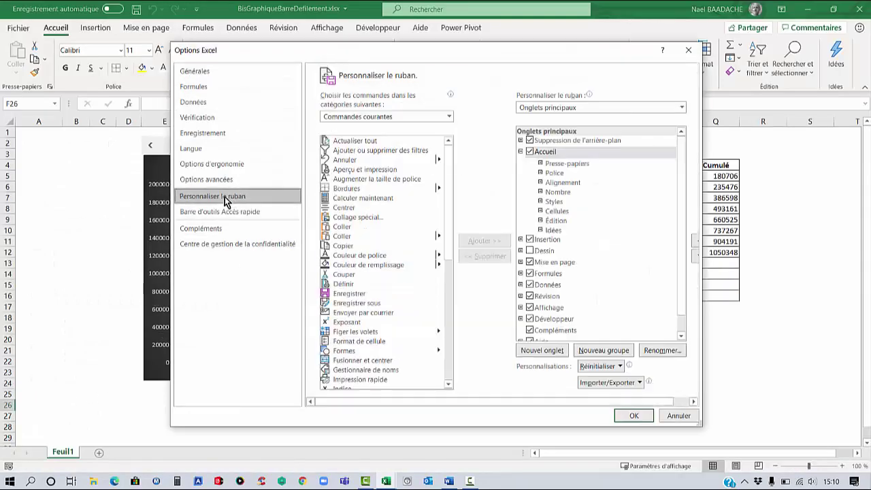
pyautogui.click(530, 323)
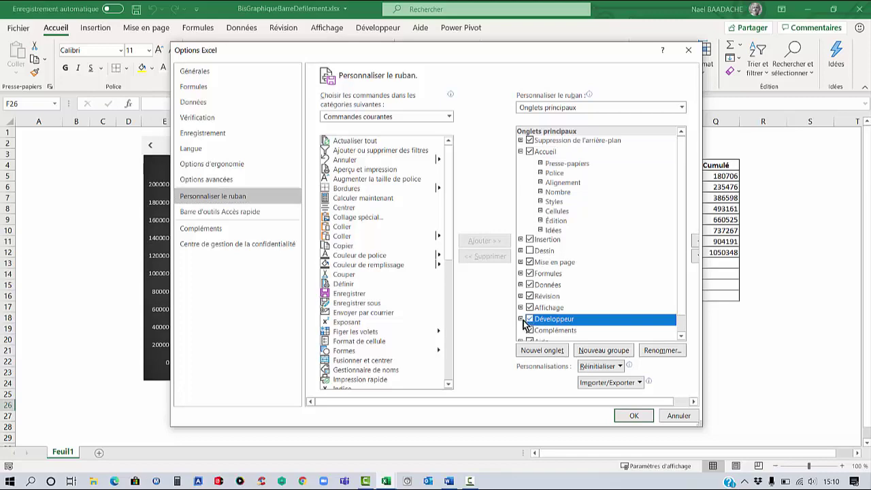
pyautogui.click(629, 416)
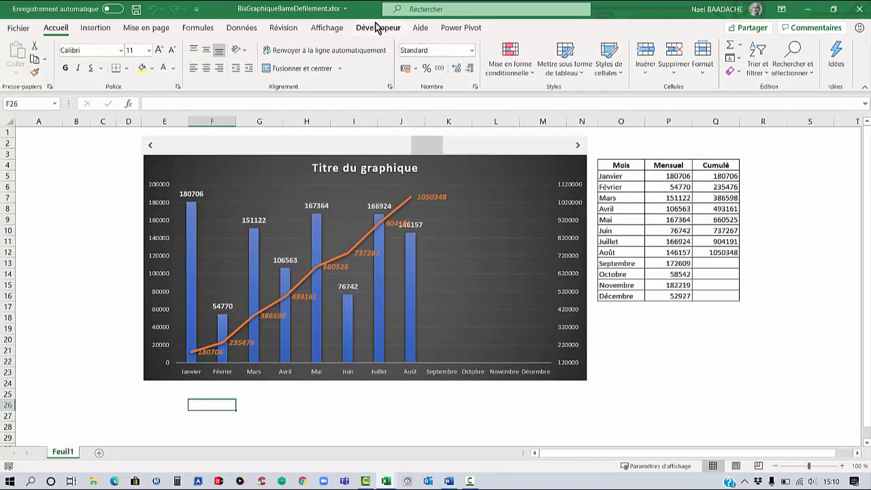
pyautogui.click(648, 349)
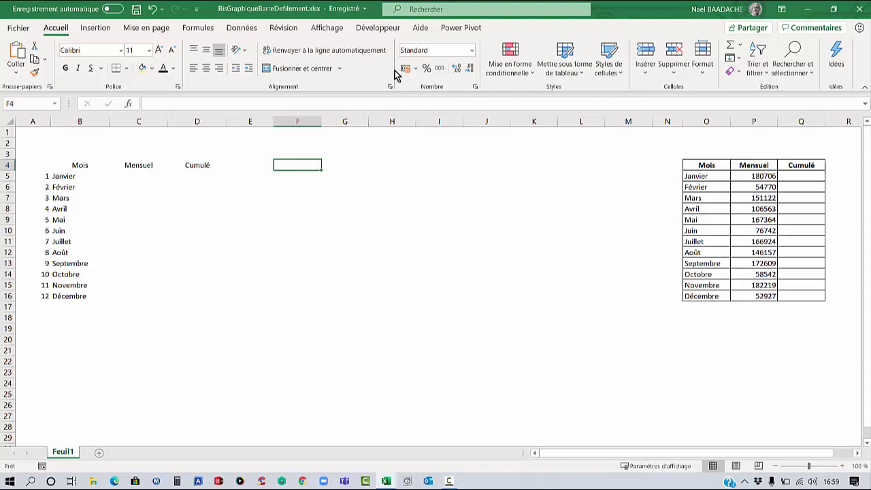
# Draw a form-control scroll bar across columns E to M and move it up to row 2.
pyautogui.click(384, 33)
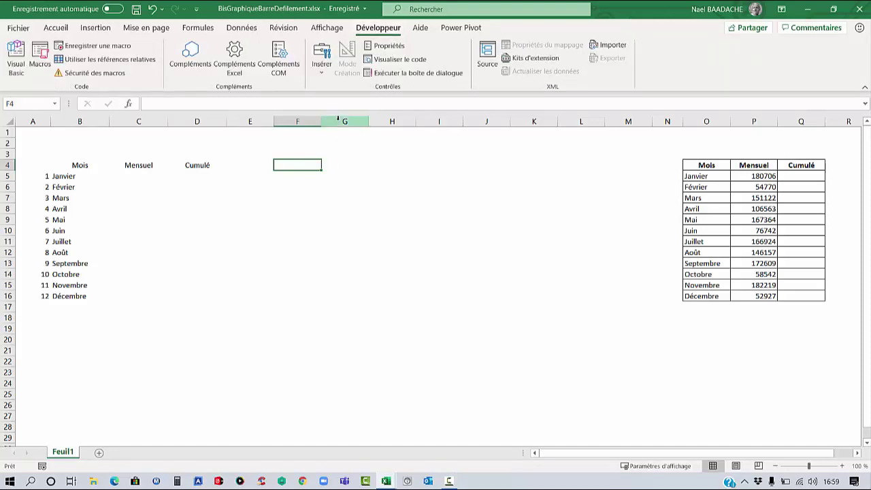
pyautogui.click(321, 73)
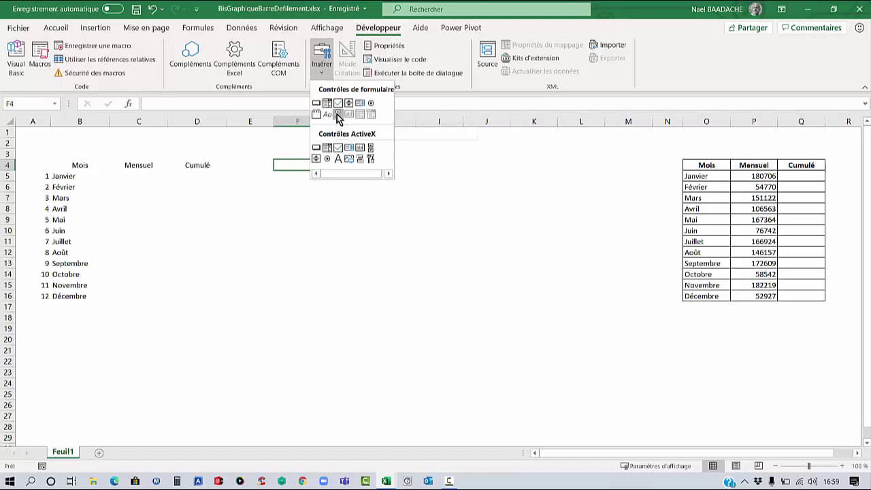
pyautogui.click(336, 114)
pyautogui.moveTo(257, 166)
pyautogui.mouseDown()
pyautogui.moveTo(286, 351)
pyautogui.moveTo(446, 176)
pyautogui.moveTo(646, 184)
pyautogui.mouseUp()
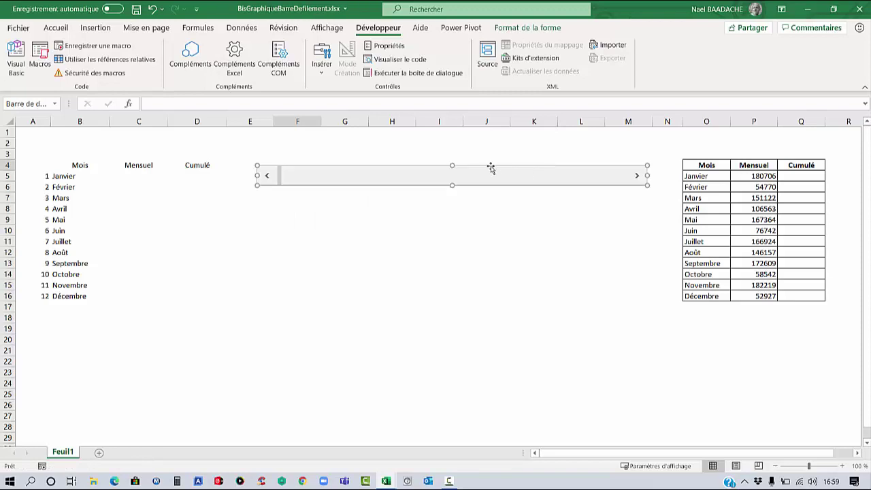
pyautogui.moveTo(488, 163); pyautogui.dragTo(459, 136)
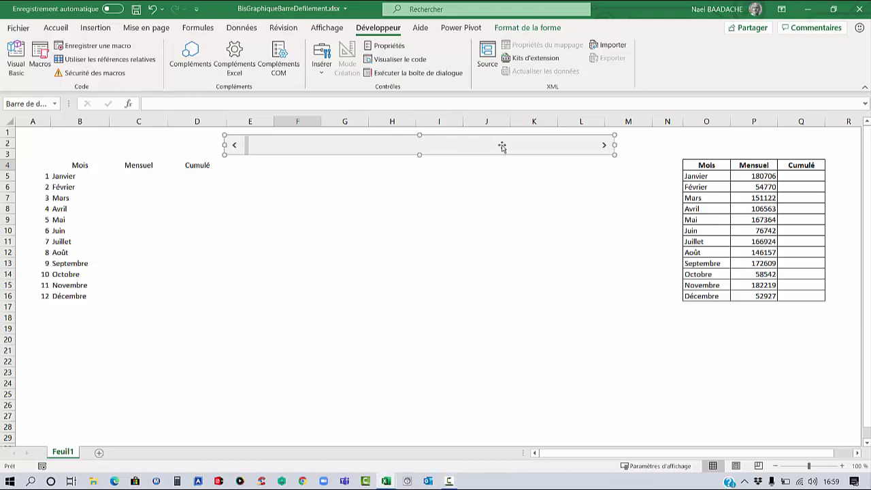
# Set the scroll bar's maximum value to 12 and its linked cell to $M$2.
pyautogui.rightClick(501, 147)
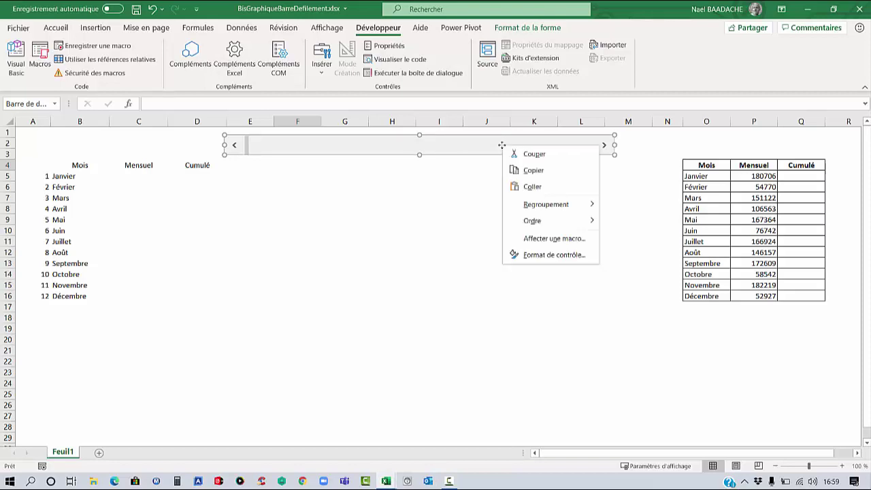
pyautogui.click(534, 256)
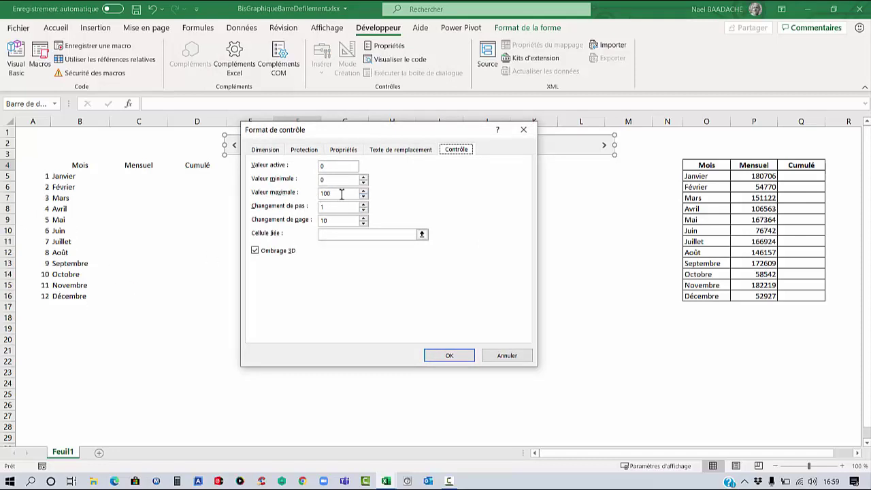
pyautogui.moveTo(343, 194); pyautogui.dragTo(306, 198)
pyautogui.write('12')
pyautogui.click(332, 238)
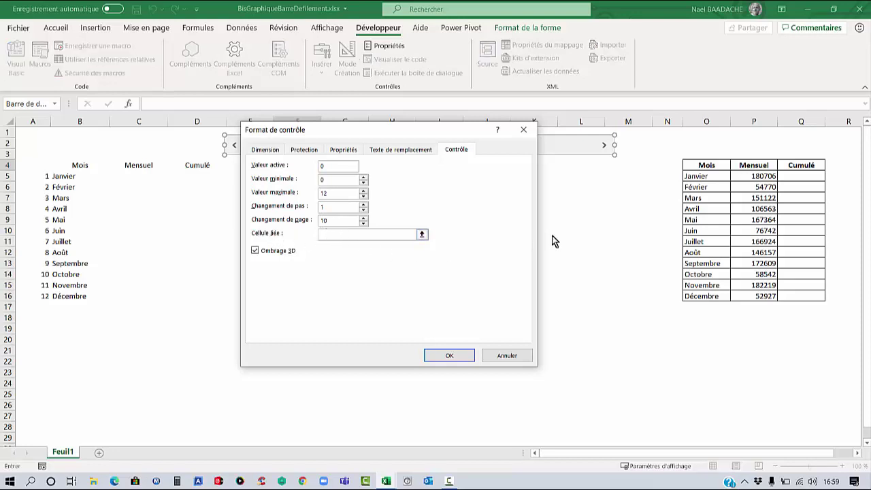
pyautogui.click(633, 144)
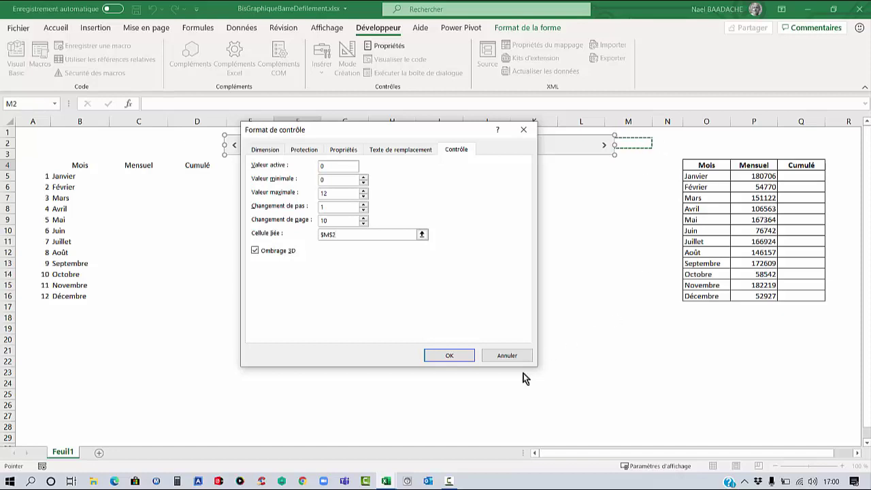
pyautogui.click(450, 356)
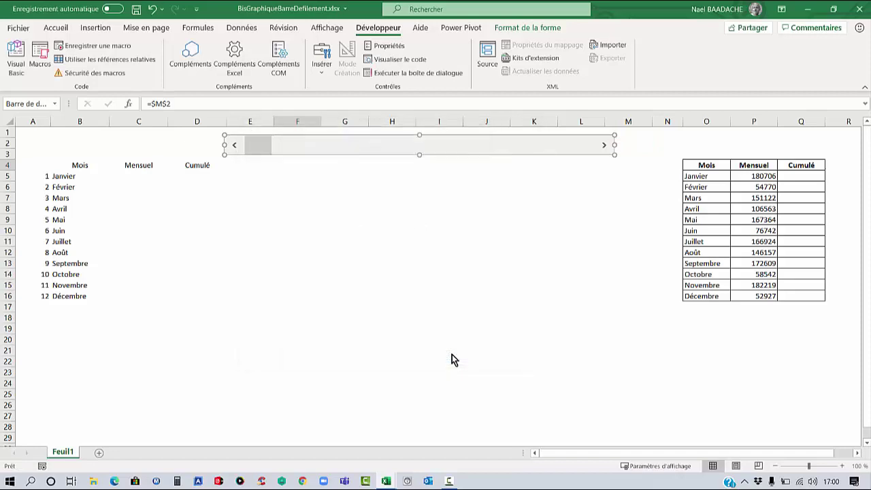
pyautogui.click(633, 145)
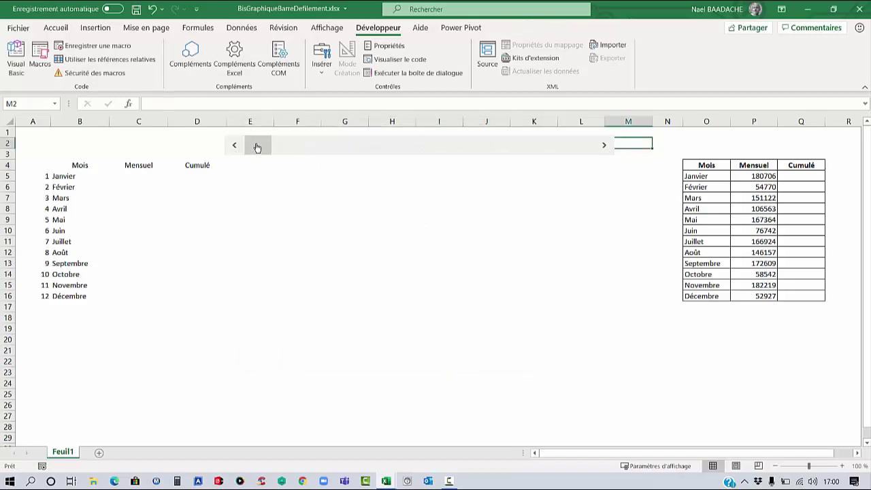
# Click the scroll bar's right arrow repeatedly until linked cell M2 shows 12.
pyautogui.click(604, 147)
pyautogui.click(604, 147)
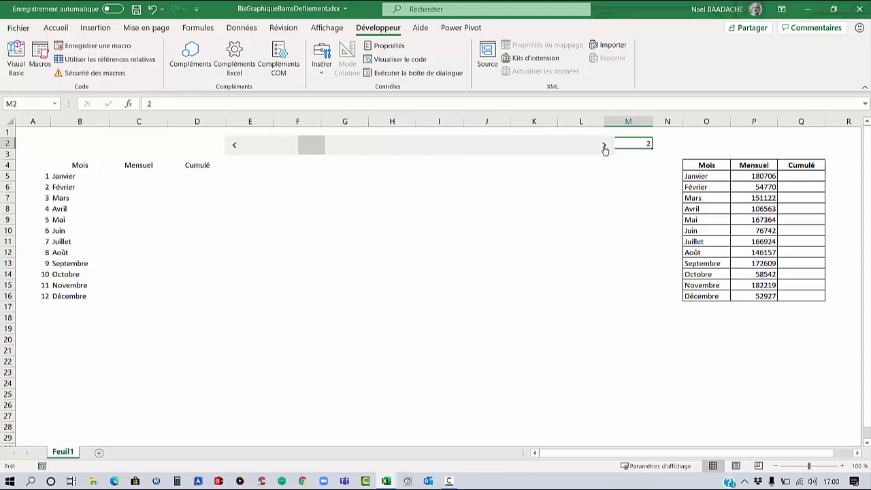
pyautogui.click(604, 147)
pyautogui.click(604, 147)
pyautogui.click(604, 147)
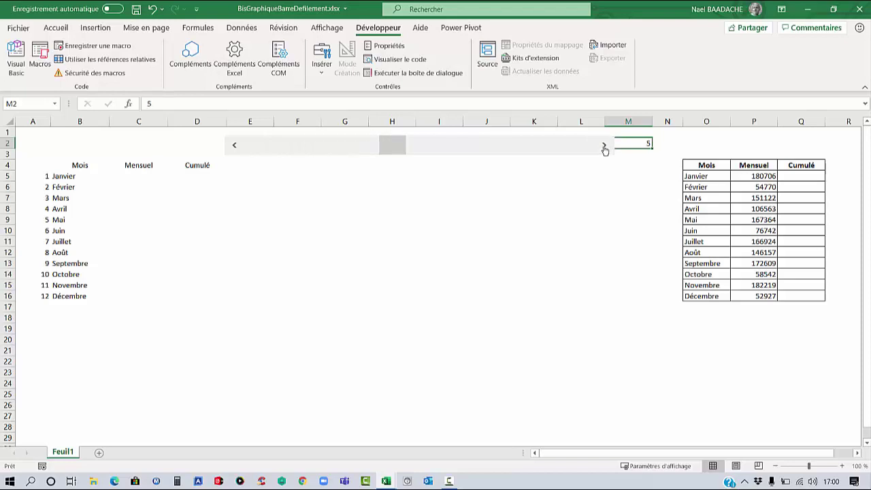
pyautogui.click(604, 146)
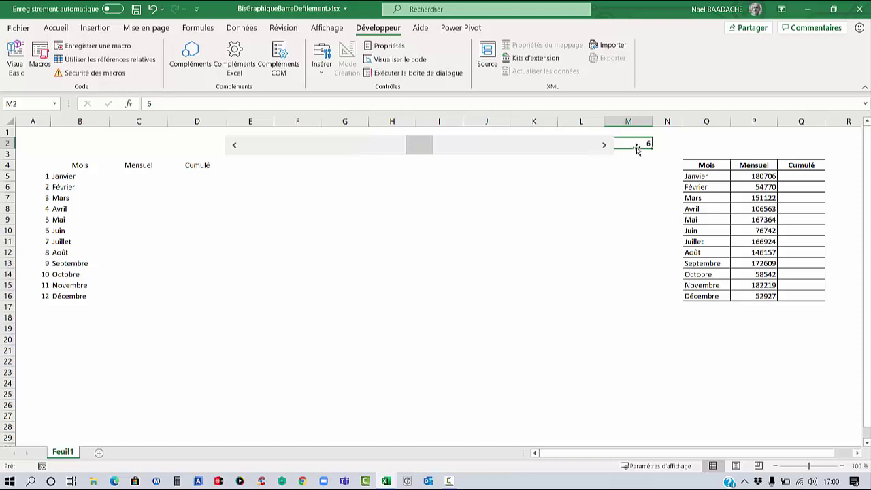
pyautogui.click(605, 147)
pyautogui.click(605, 147)
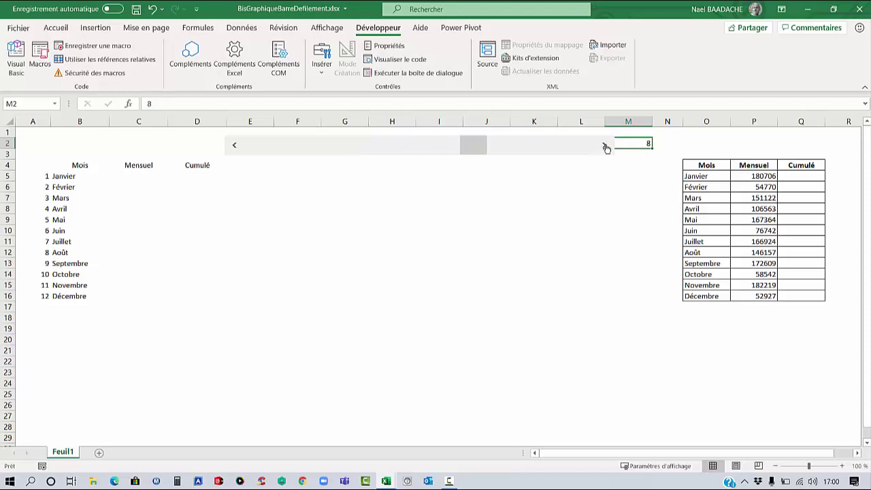
pyautogui.click(605, 147)
pyautogui.click(604, 147)
pyautogui.click(605, 147)
pyautogui.click(604, 147)
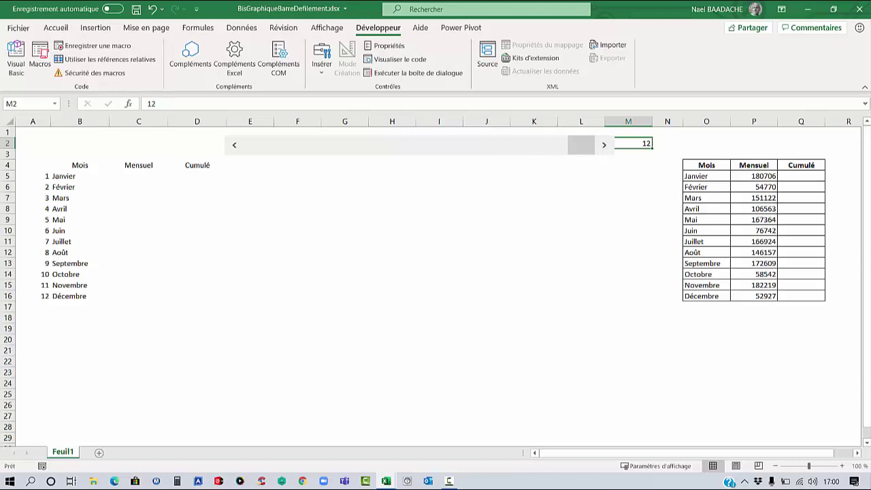
pyautogui.click(736, 211)
# Inspect the source table's monthly amounts in column P and the Janvier cumulative cell Q5.
pyautogui.moveTo(707, 169)
pyautogui.mouseDown()
pyautogui.moveTo(773, 166)
pyautogui.moveTo(793, 295)
pyautogui.mouseUp()
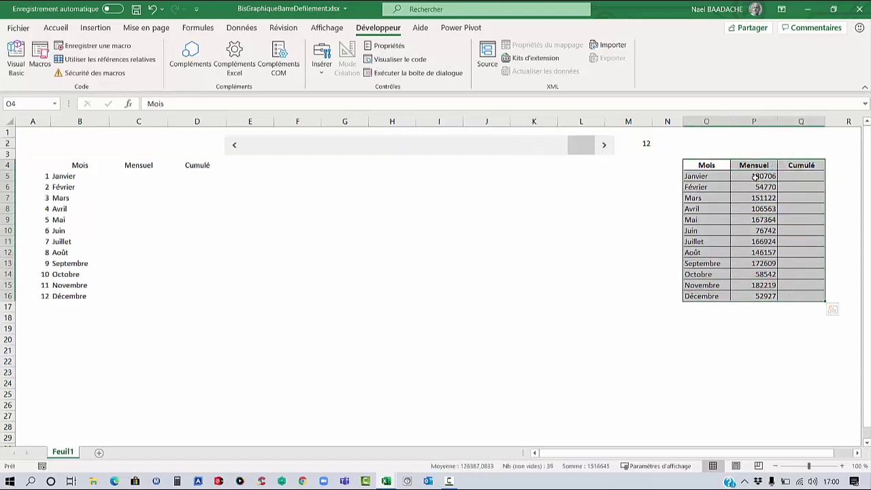
pyautogui.moveTo(754, 177); pyautogui.dragTo(760, 275)
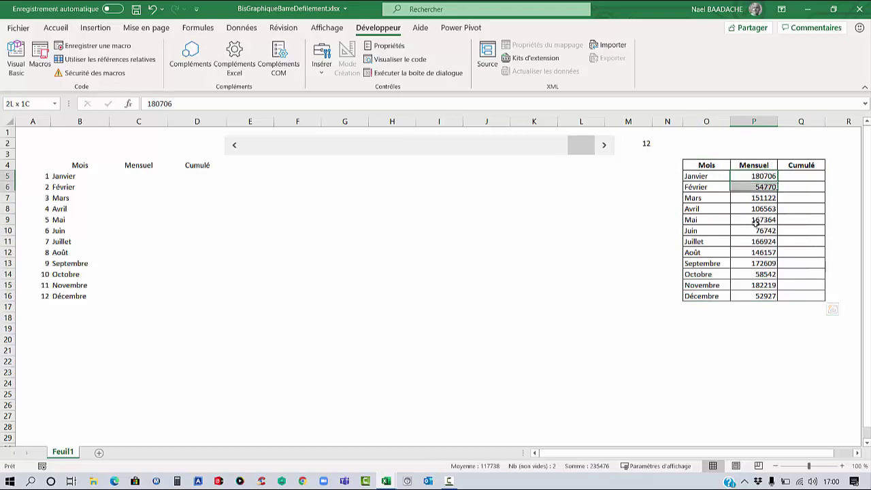
pyautogui.click(751, 177)
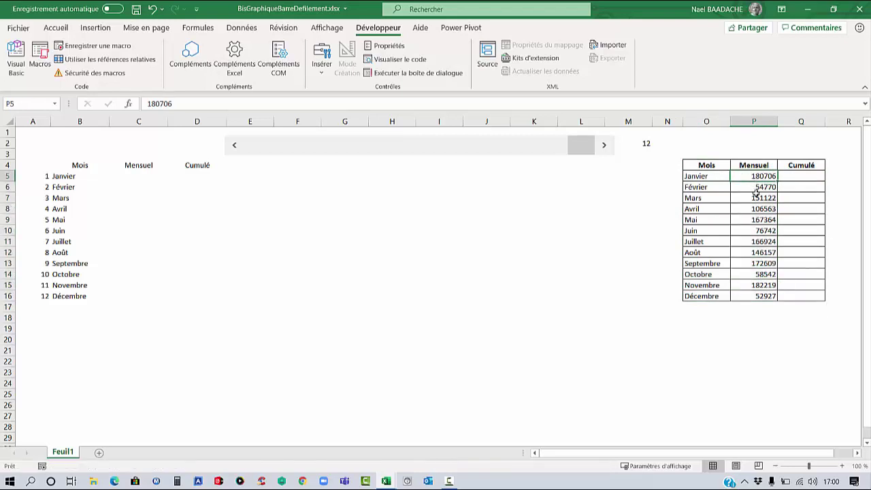
pyautogui.click(755, 198)
pyautogui.click(754, 215)
pyautogui.press('Down')
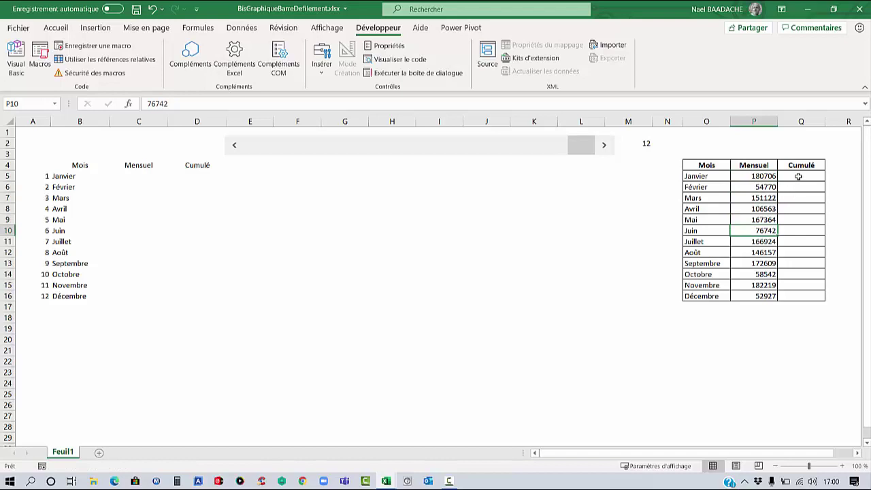
pyautogui.click(798, 176)
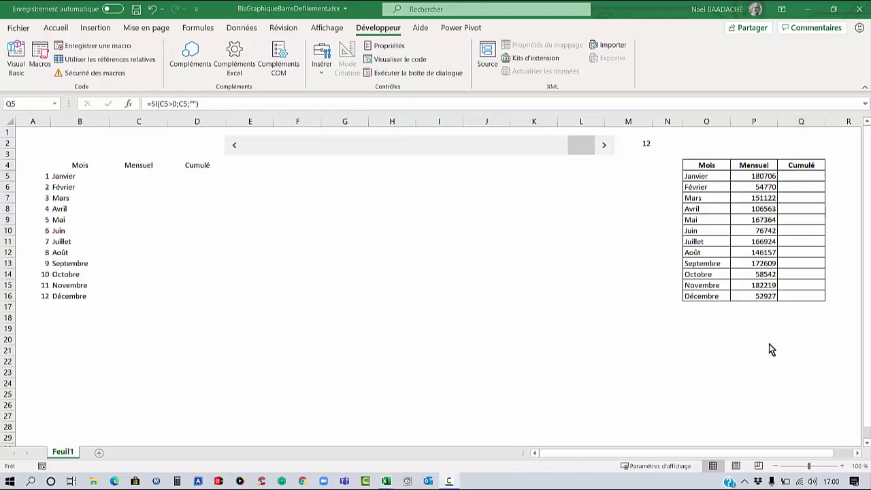
pyautogui.click(789, 175)
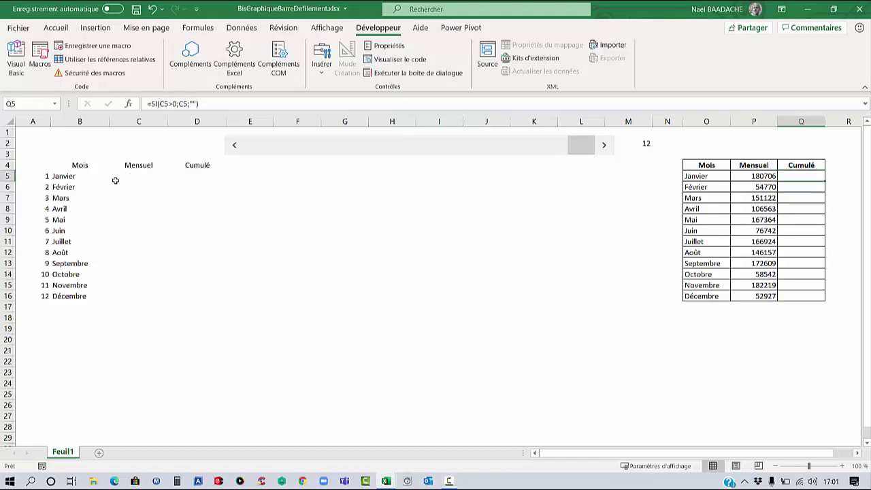
# Review the empty C5:D16 and C5:C16 ranges and amounts P5:P16, then select C5.
pyautogui.moveTo(118, 177); pyautogui.dragTo(192, 293)
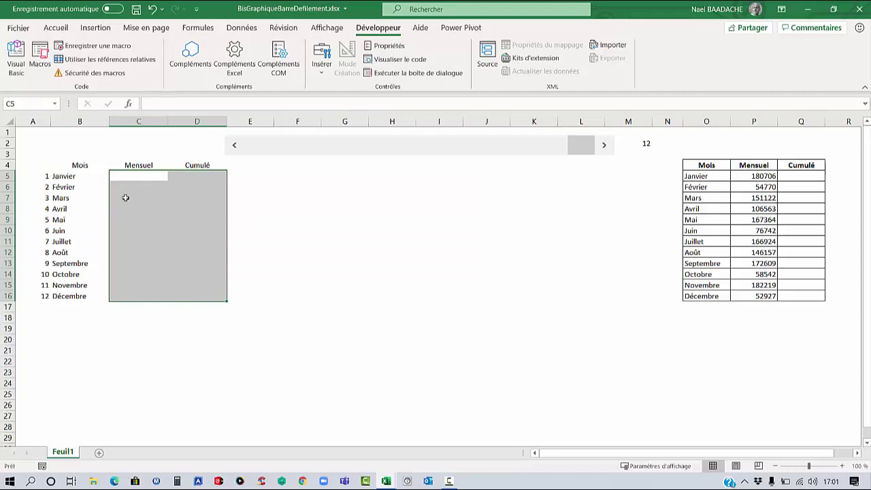
pyautogui.click(144, 180)
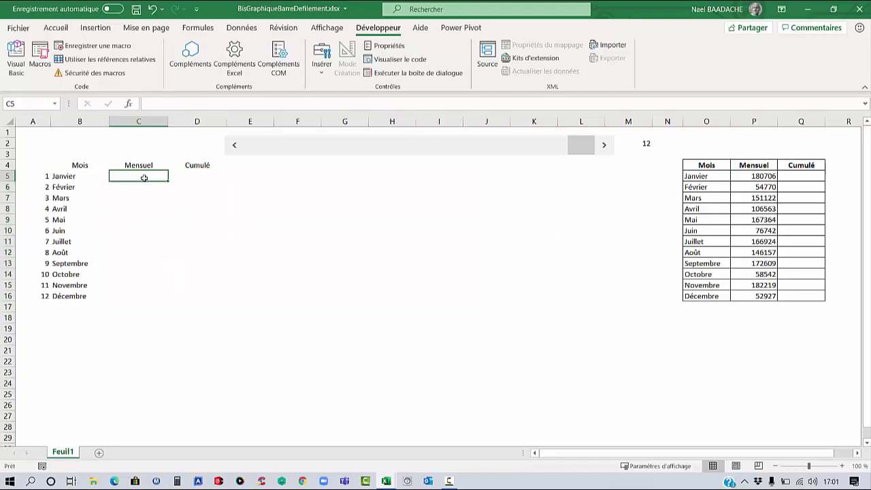
pyautogui.moveTo(136, 195); pyautogui.dragTo(136, 301)
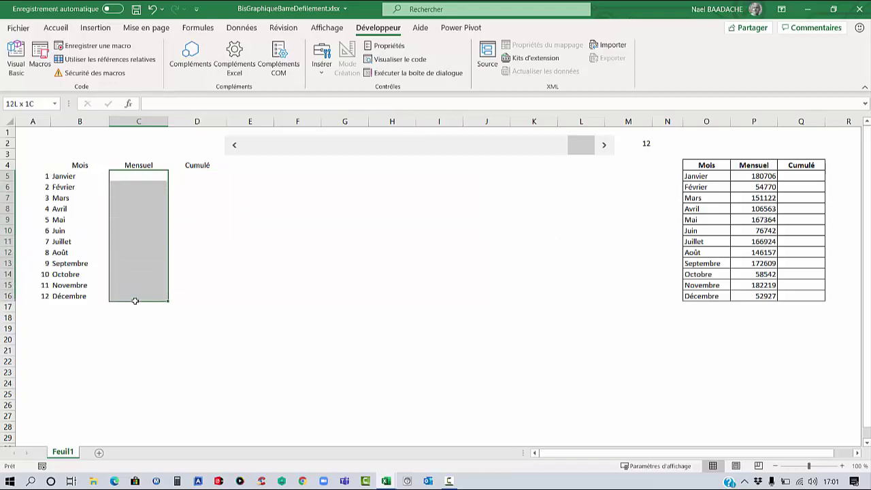
pyautogui.click(126, 179)
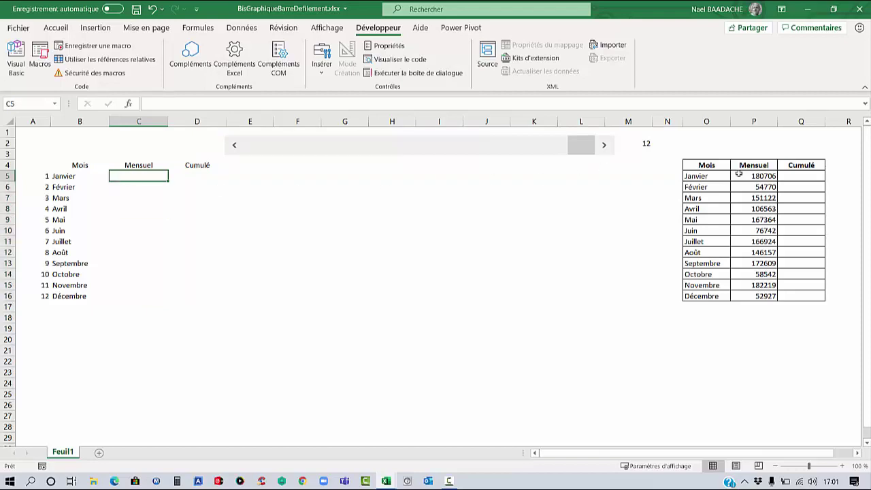
pyautogui.moveTo(747, 176); pyautogui.dragTo(762, 295)
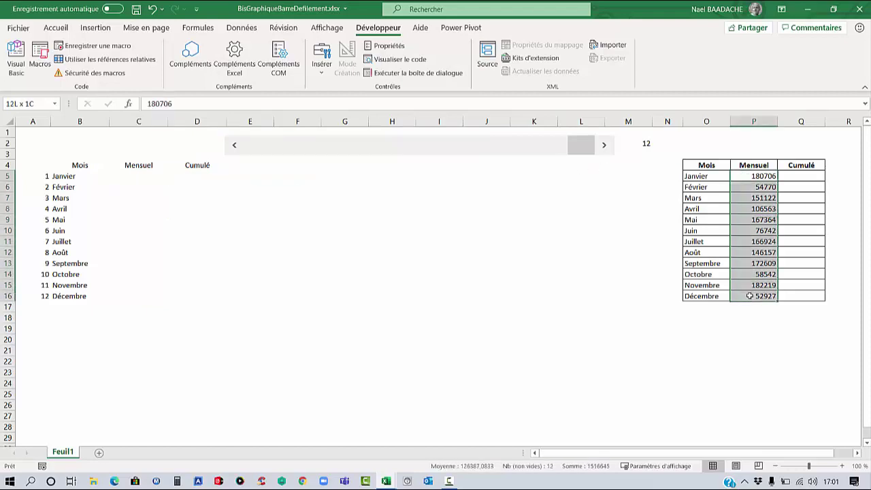
pyautogui.click(133, 176)
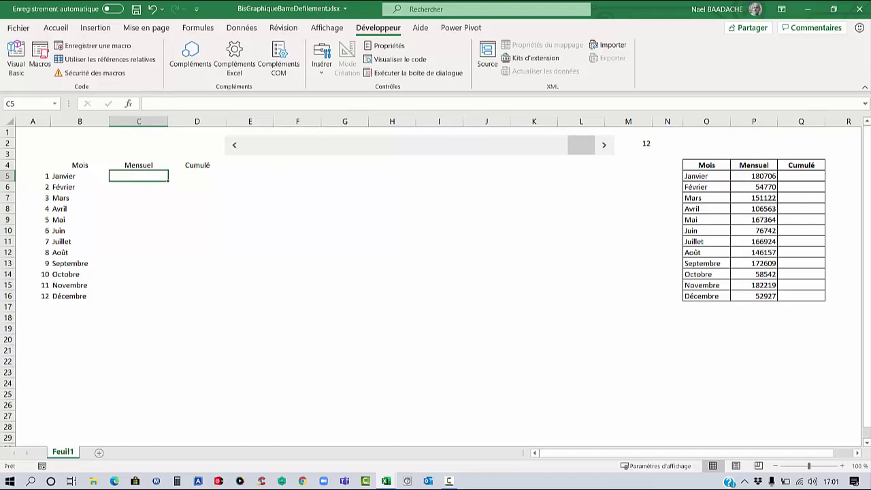
# Start C5's formula as =SI($M$2>=$A5 with absolute references via F4.
pyautogui.write('=')
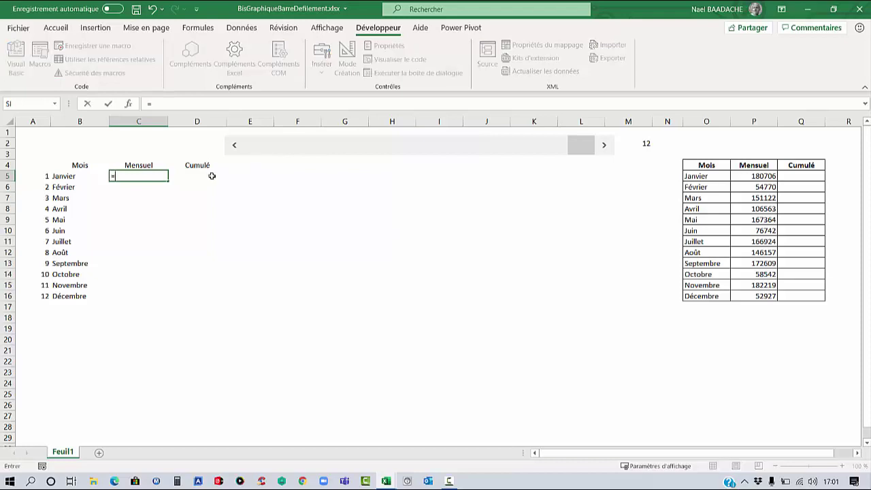
pyautogui.write('si(')
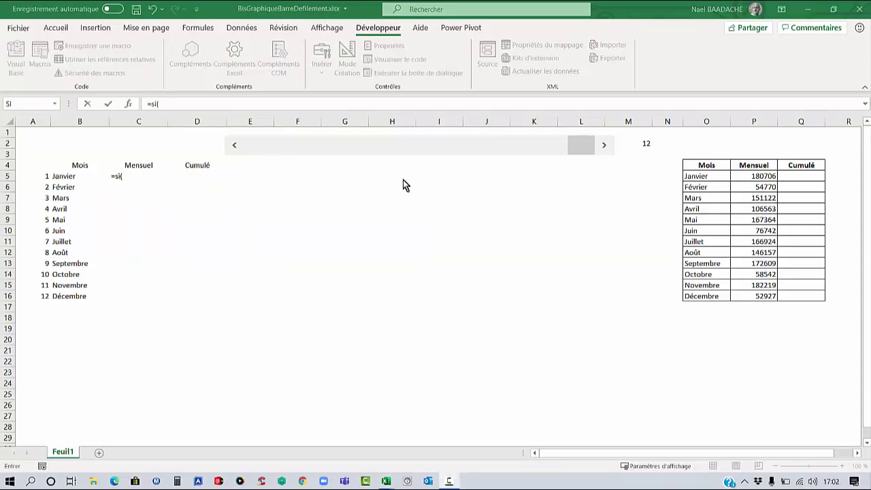
pyautogui.click(644, 144)
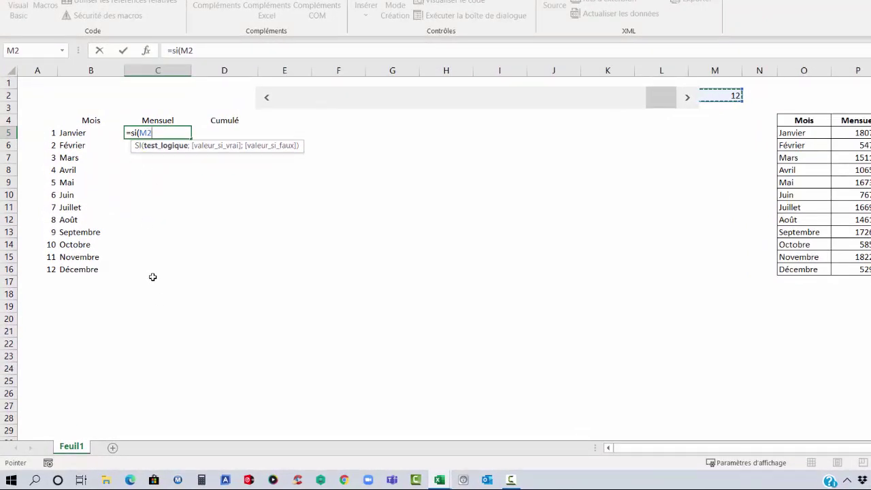
pyautogui.press('F4')
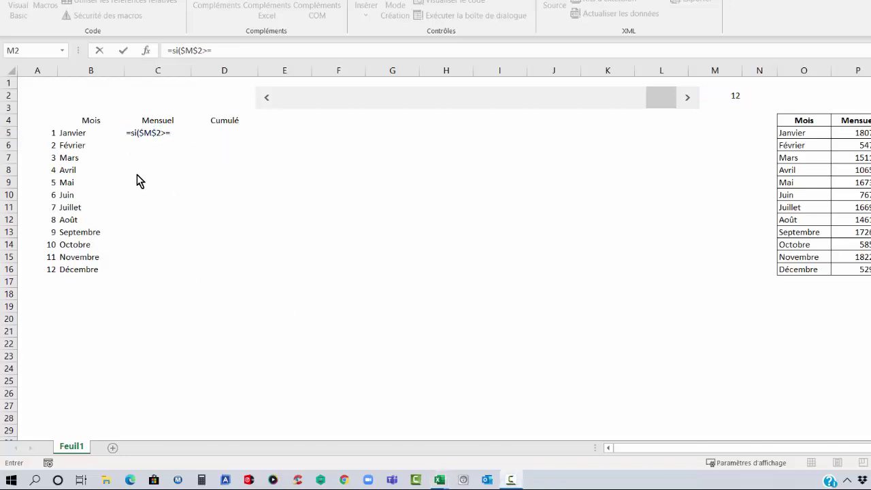
pyautogui.click(39, 133)
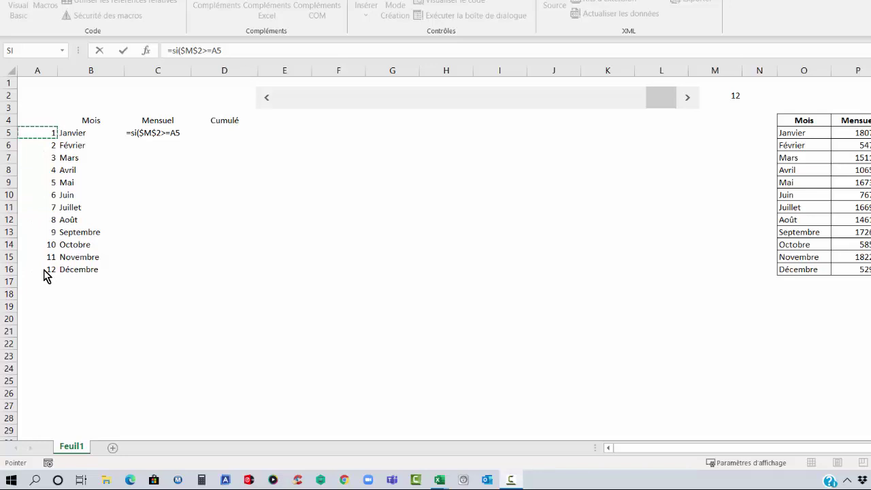
pyautogui.click(182, 136)
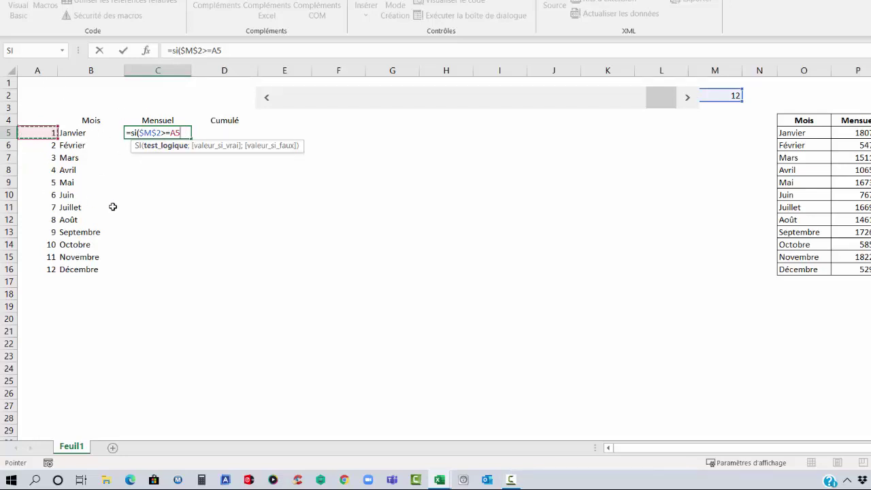
pyautogui.press('F4')
pyautogui.press('F4')
pyautogui.press('F4')
# Complete it as =SI($M$2>=$A5;$P5;NA()) and fill it down to C16.
pyautogui.write(';')
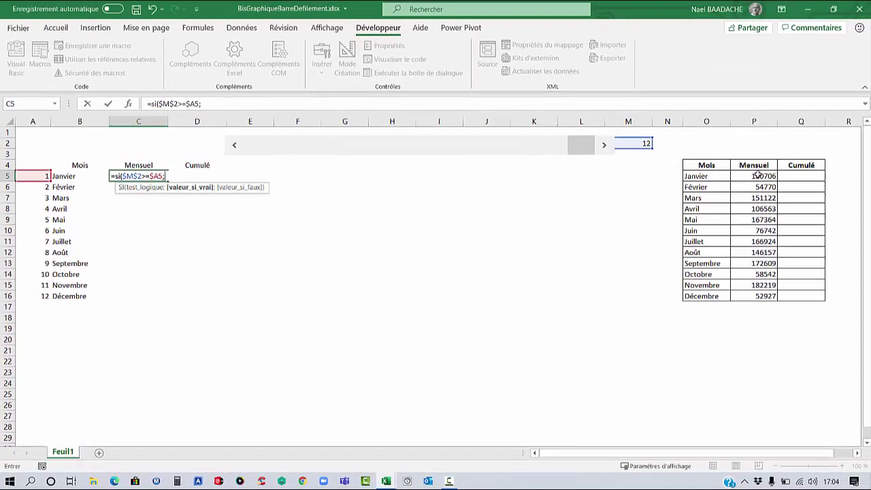
pyautogui.click(754, 175)
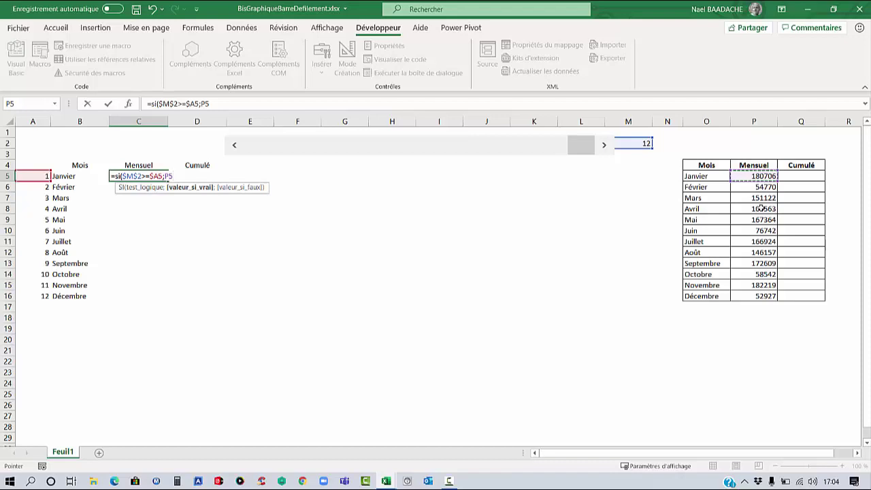
pyautogui.press('F4')
pyautogui.press('F4')
pyautogui.press('F4')
pyautogui.write('$P5;')
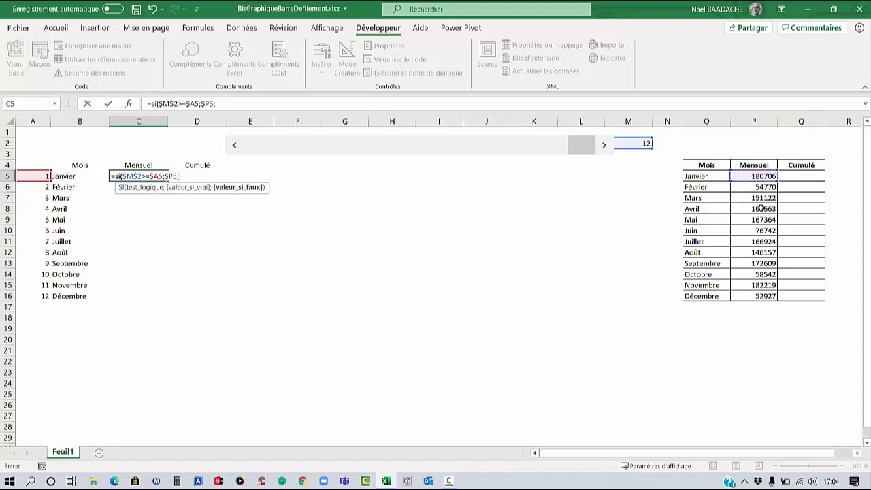
pyautogui.write('na(')
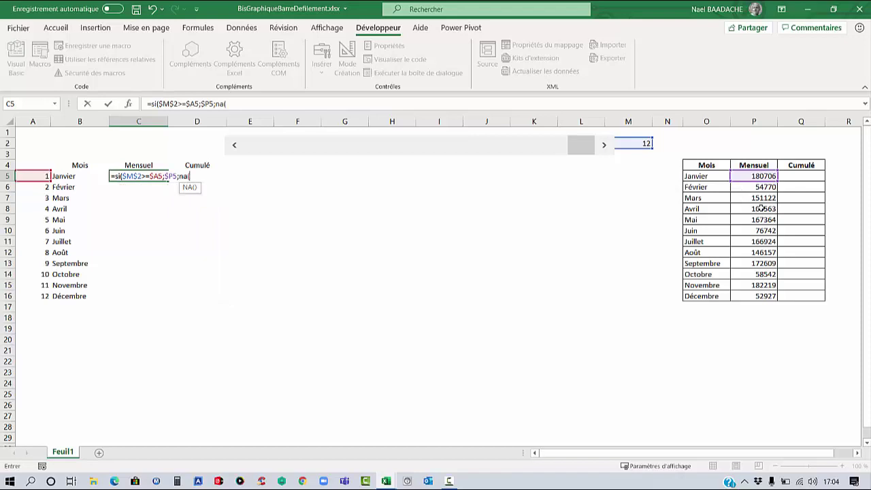
pyautogui.write(')')
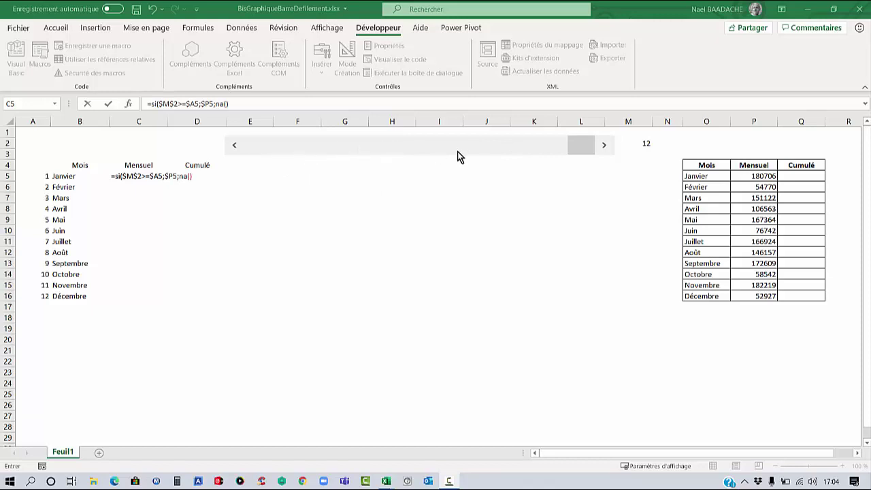
pyautogui.press('F2')
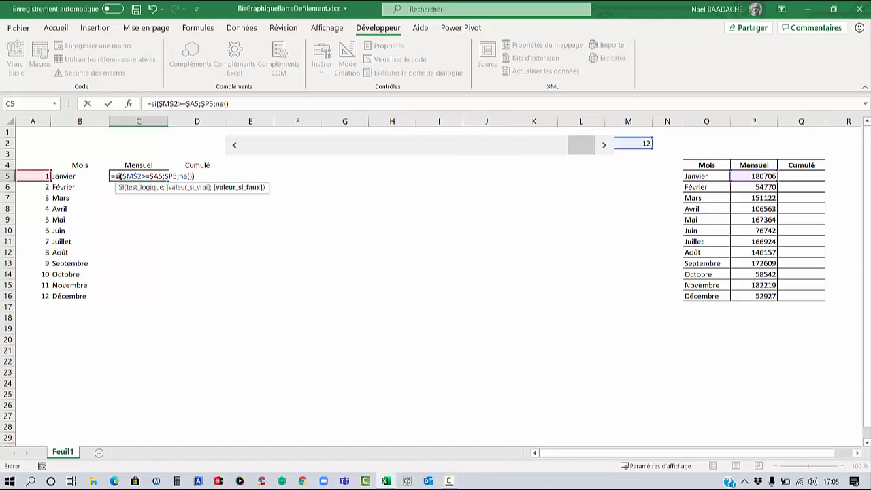
pyautogui.write(')')
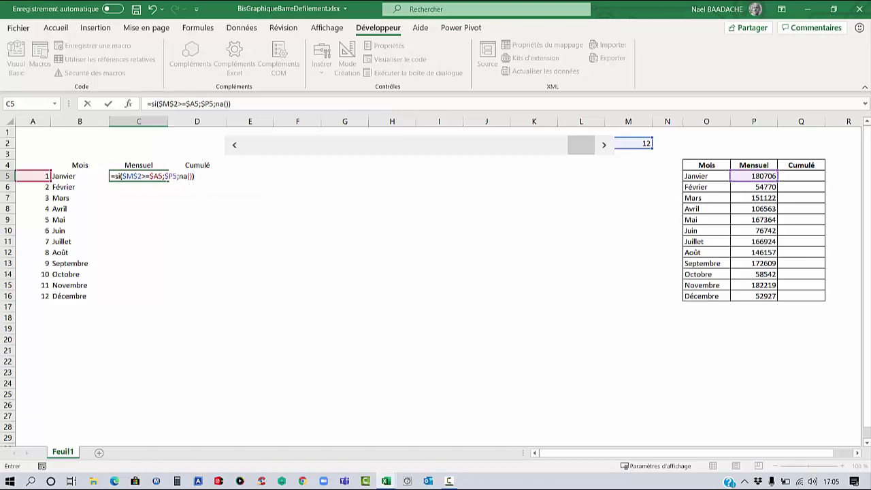
pyautogui.press('Return')
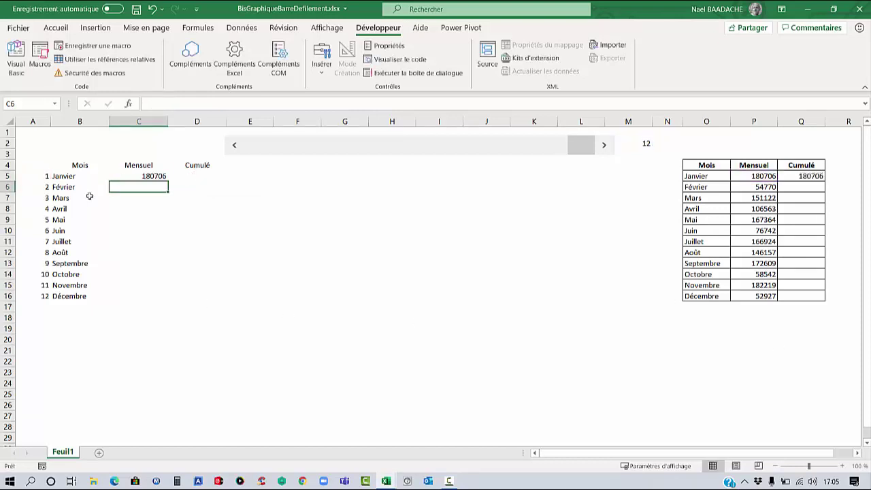
pyautogui.click(150, 178)
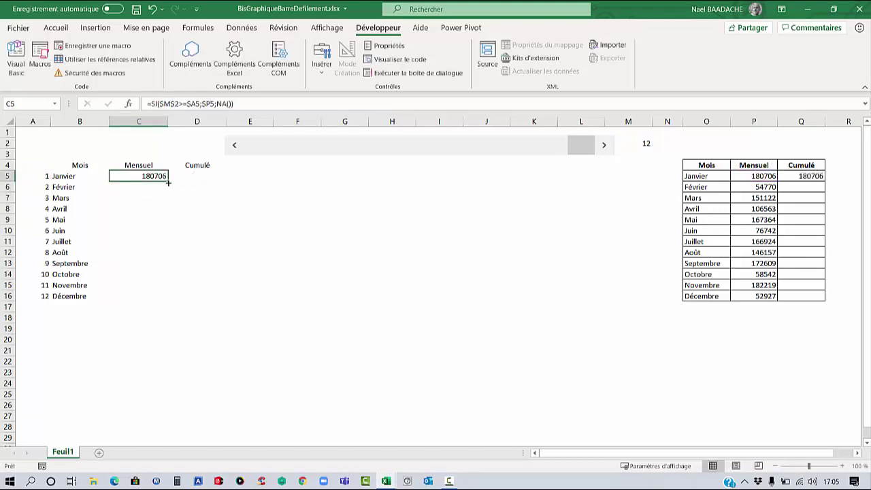
pyautogui.moveTo(168, 182); pyautogui.dragTo(161, 303)
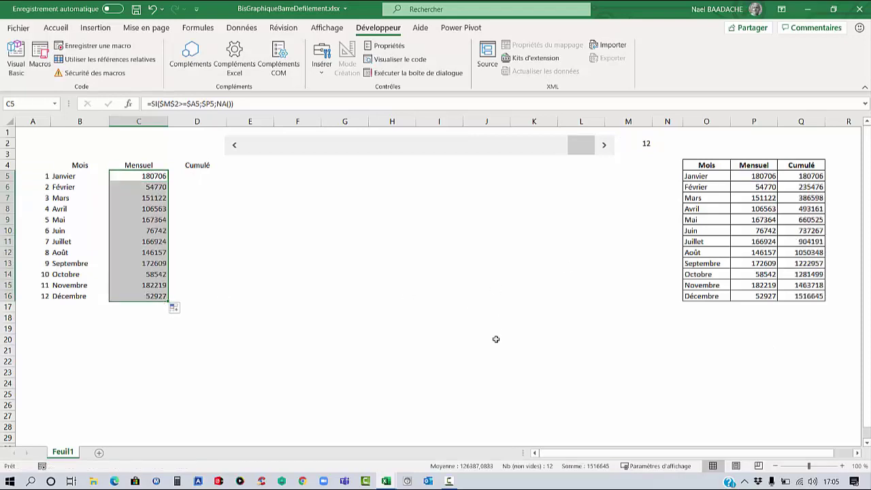
# Clear the existing Cumulé values in Q5:Q16.
pyautogui.click(753, 186)
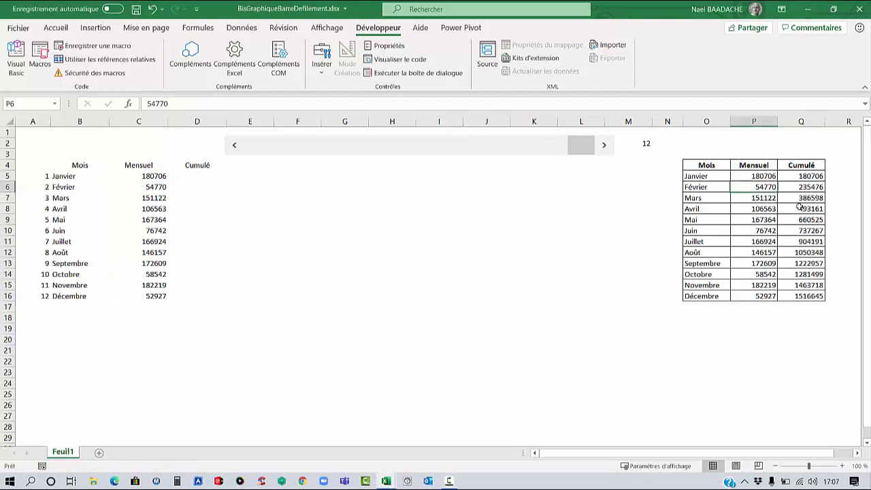
pyautogui.click(801, 174)
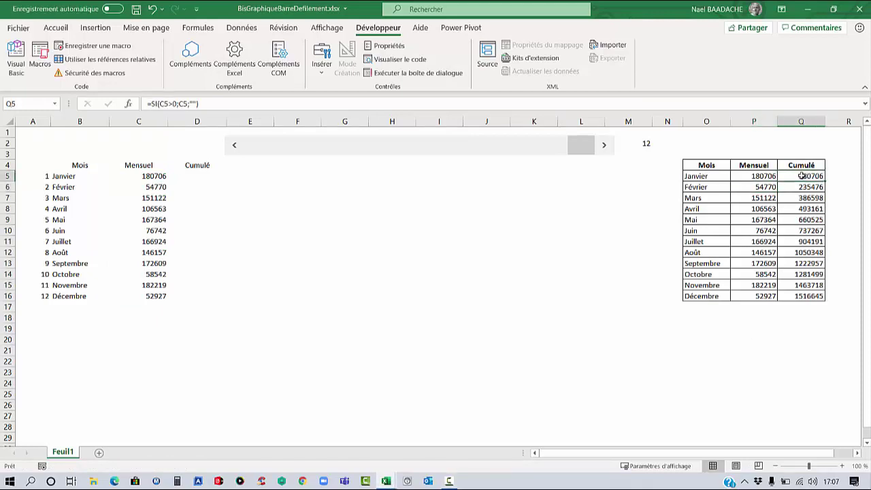
pyautogui.moveTo(802, 175); pyautogui.dragTo(810, 298)
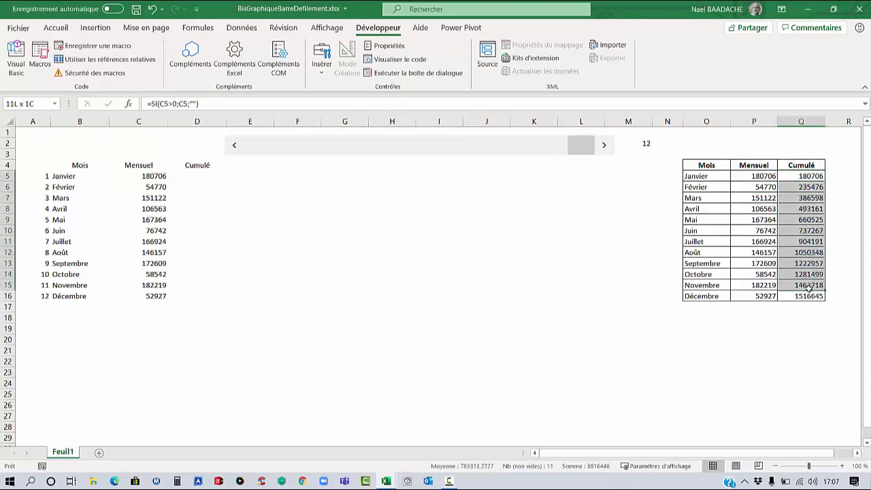
pyautogui.press('Delete')
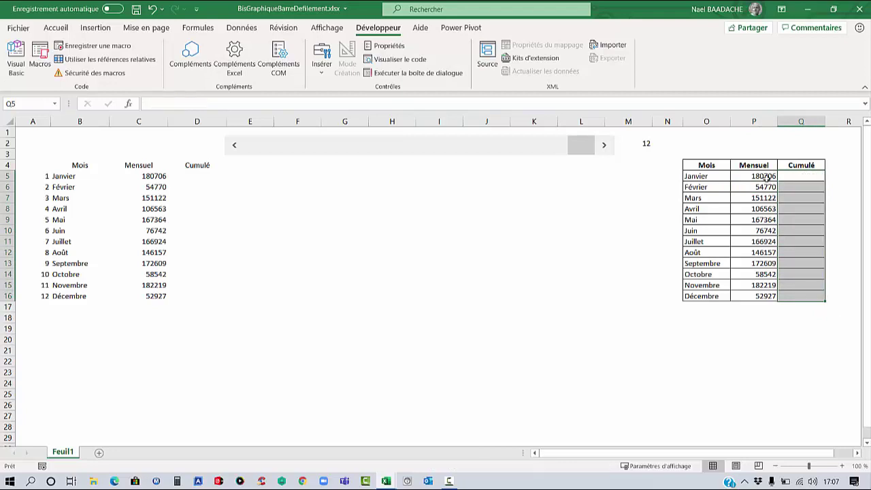
# Enter =SI(C5>0;C5;"") in Q5, which displays 180706.
pyautogui.click(805, 176)
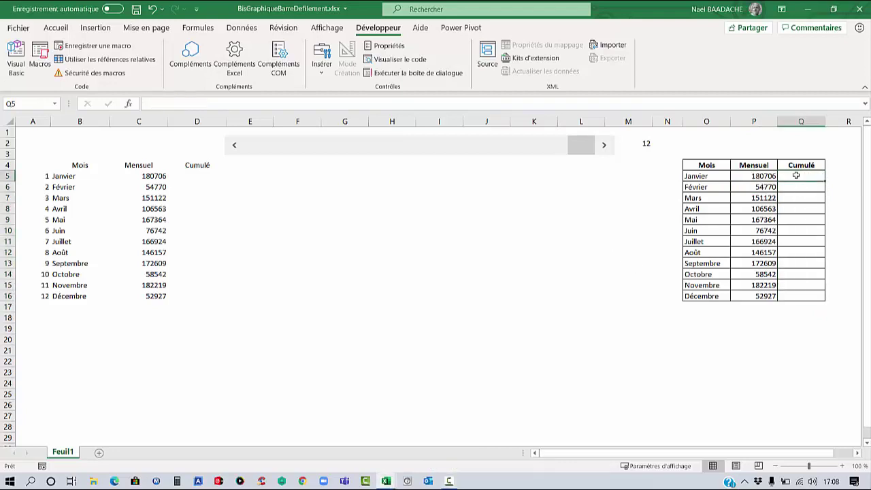
pyautogui.write('=si')
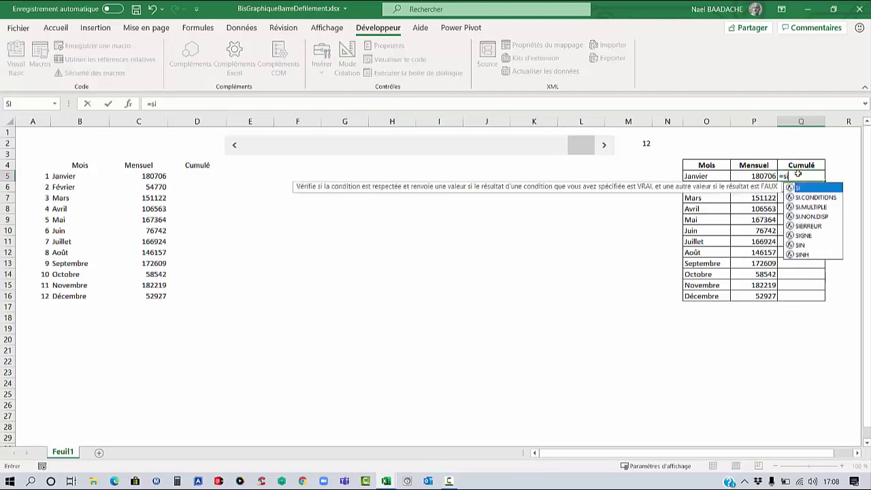
pyautogui.write('(')
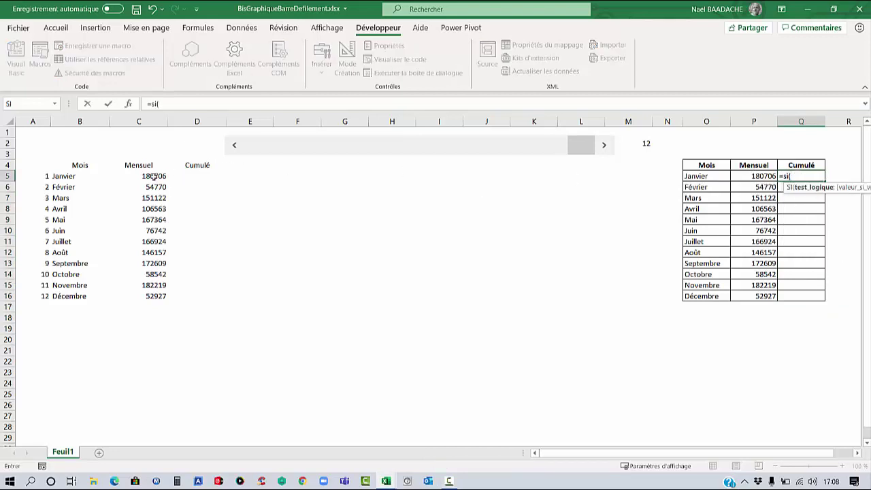
pyautogui.click(154, 176)
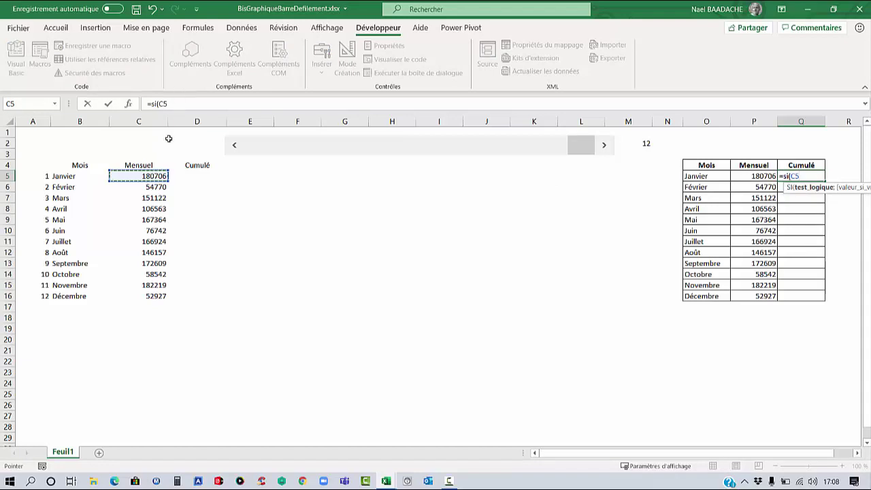
pyautogui.write('>0')
pyautogui.write(';')
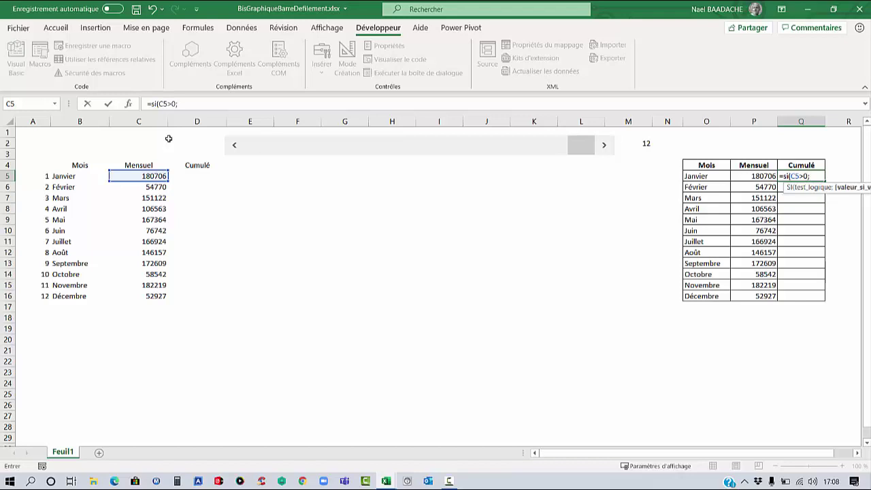
pyautogui.click(141, 175)
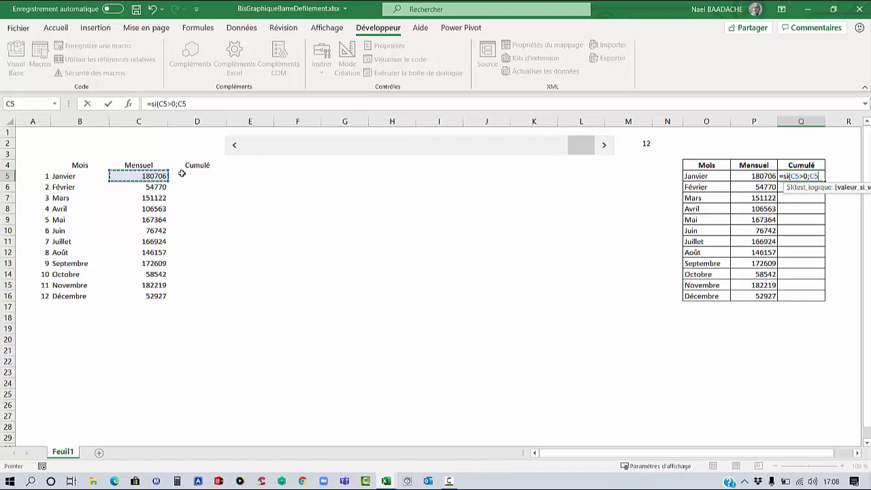
pyautogui.write(';""')
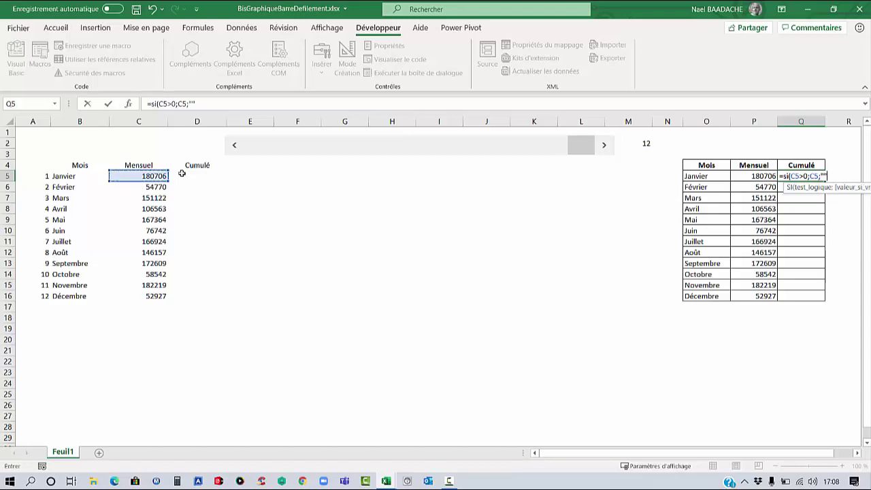
pyautogui.write(')')
pyautogui.press('Return')
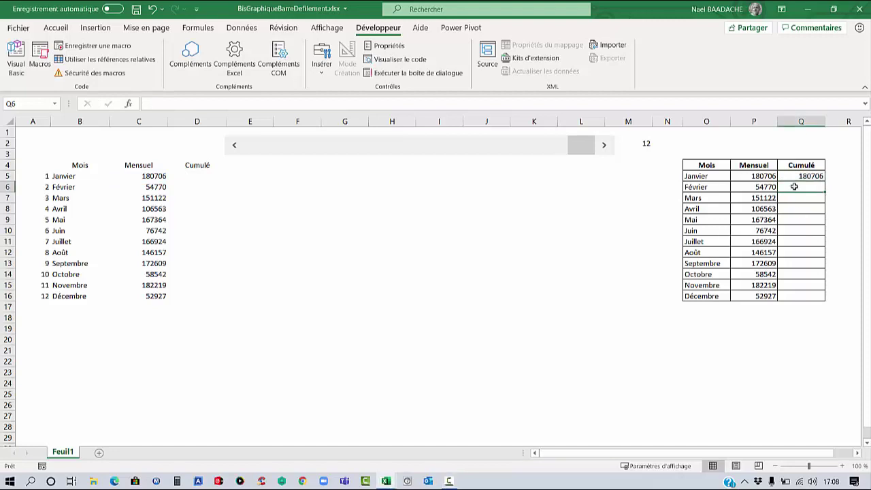
# Enter =SI(C6>0;Q5+P6;"") in Q6, giving a running total of 235476.
pyautogui.write('=')
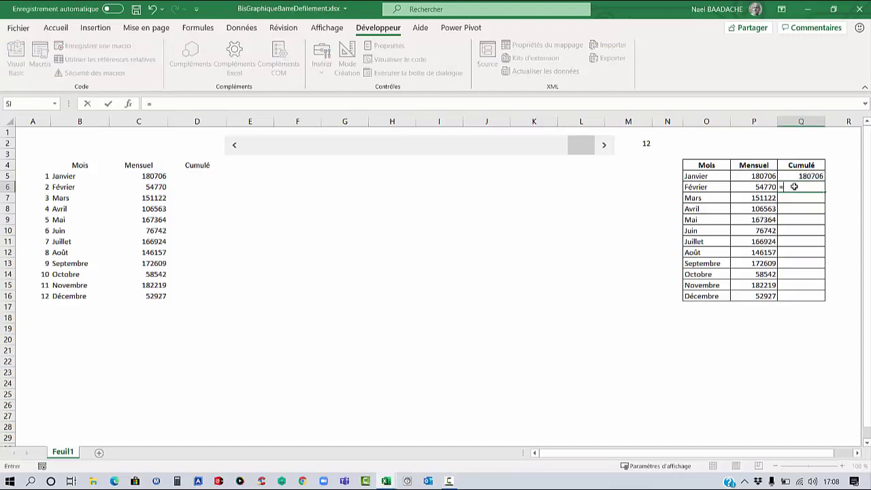
pyautogui.write('si')
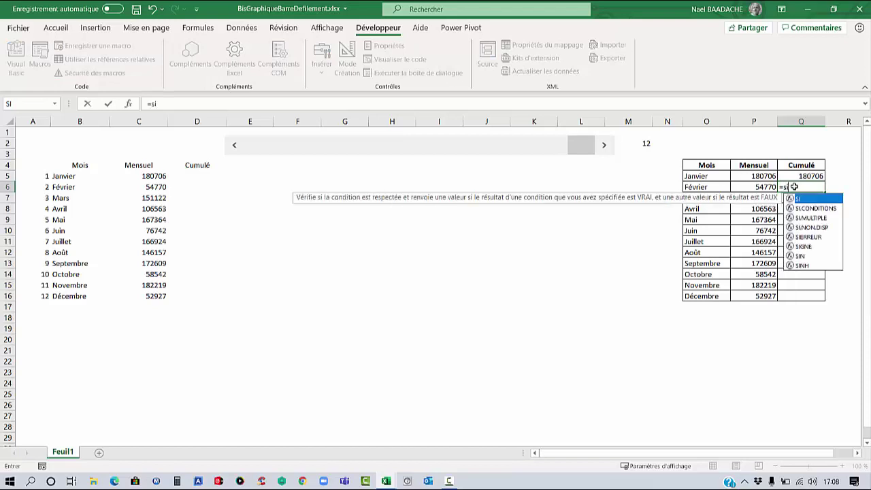
pyautogui.write('(')
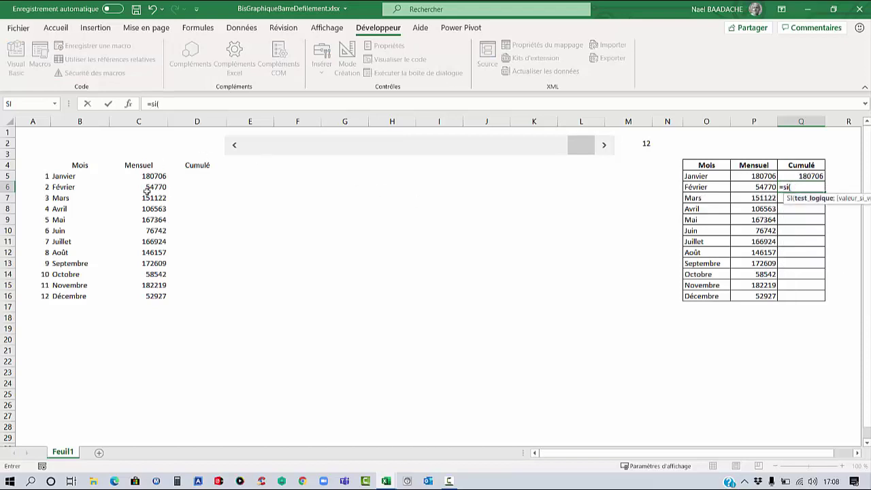
pyautogui.click(146, 191)
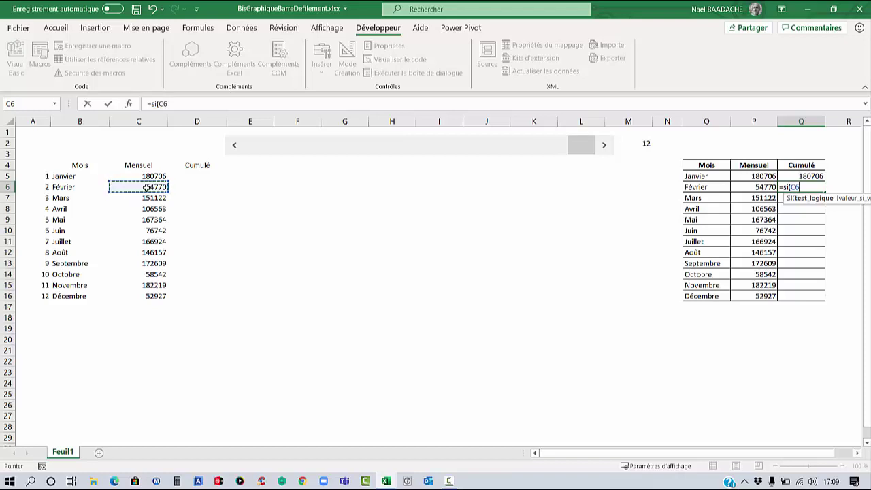
pyautogui.write('>0')
pyautogui.write(';')
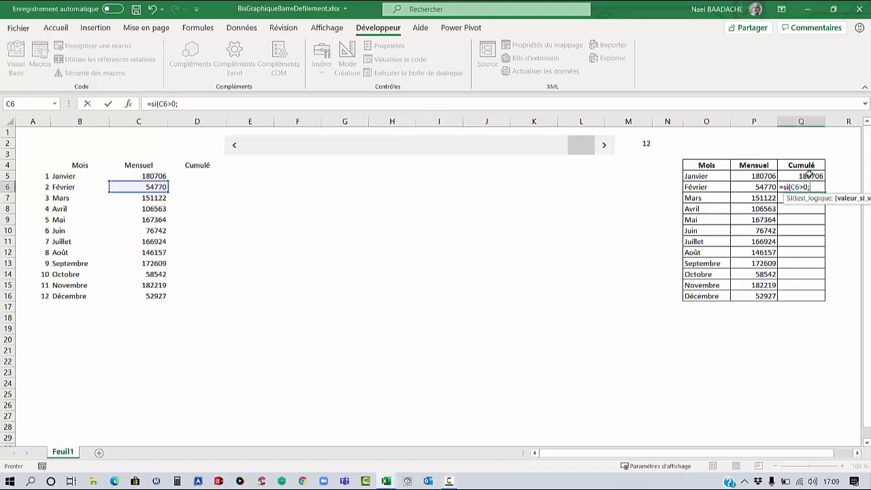
pyautogui.click(800, 175)
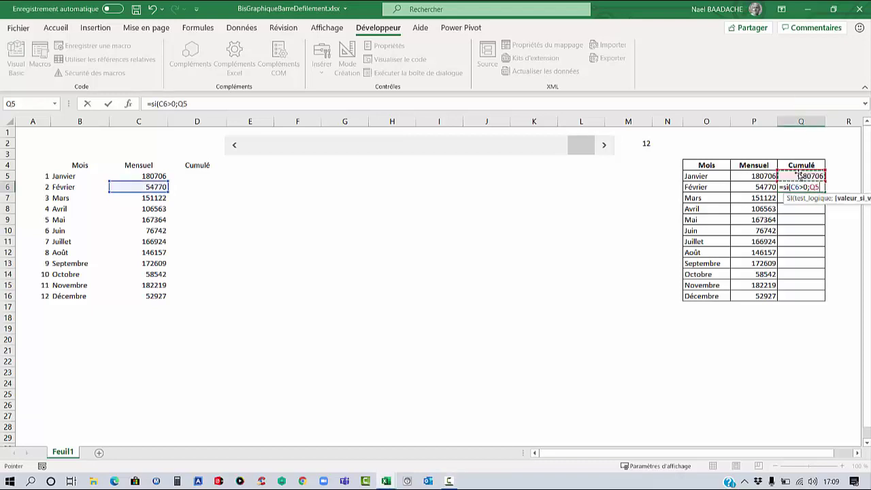
pyautogui.write('+')
pyautogui.click(748, 187)
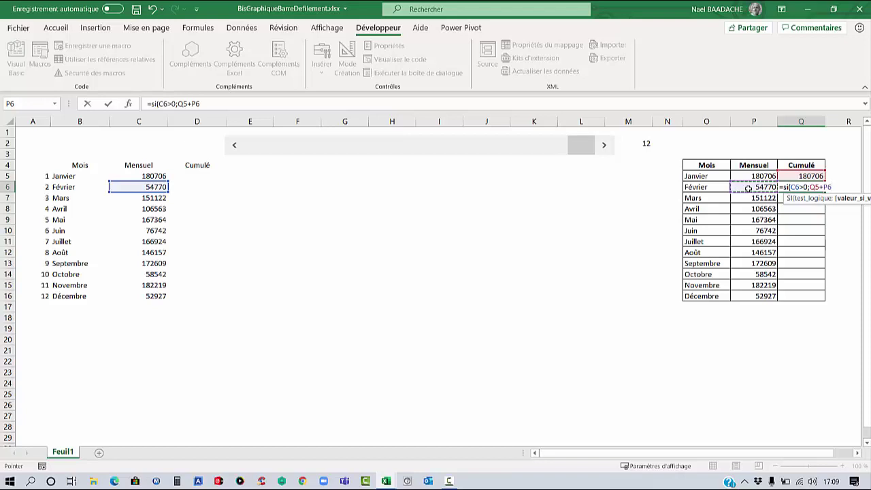
pyautogui.write(';""')
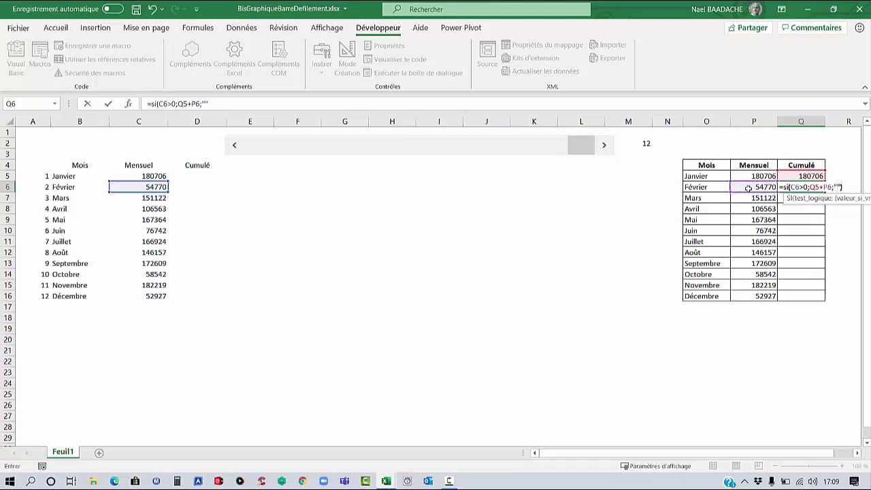
pyautogui.write(')')
pyautogui.press('Return')
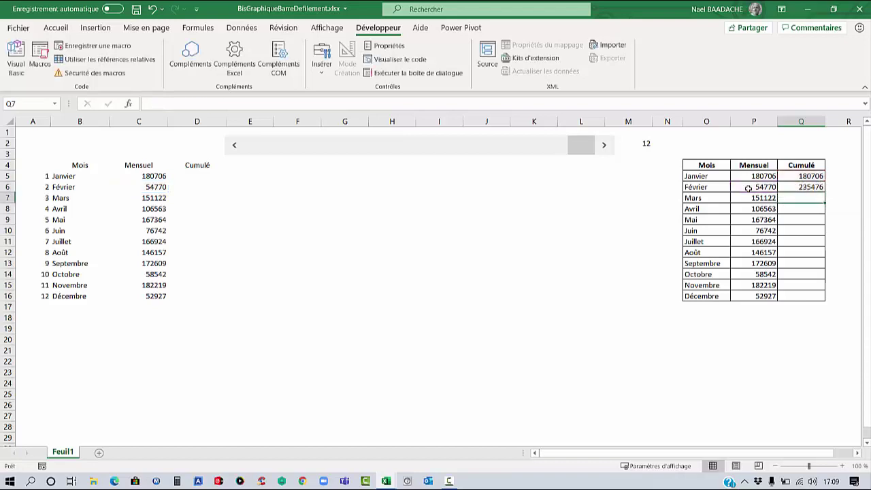
pyautogui.click(815, 188)
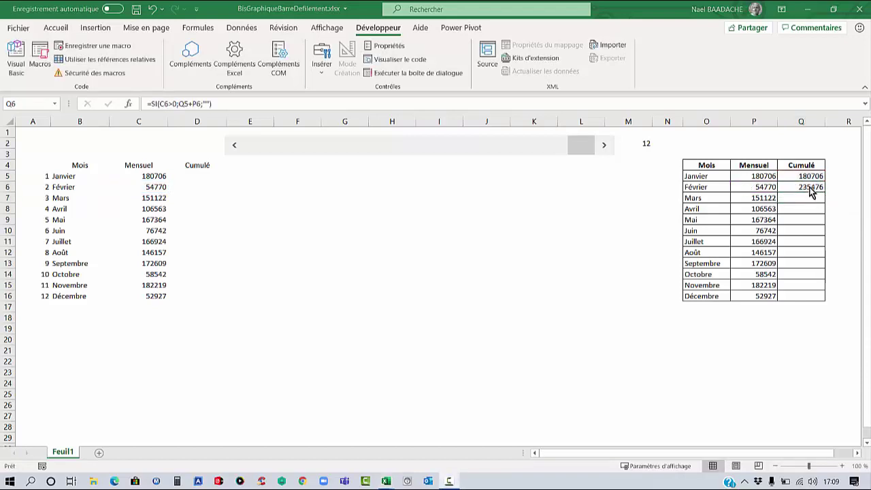
# Fill Q6's formula down to Q16, slide the scroll bar to 8, and select Q6:Q16.
pyautogui.moveTo(824, 193); pyautogui.dragTo(827, 299)
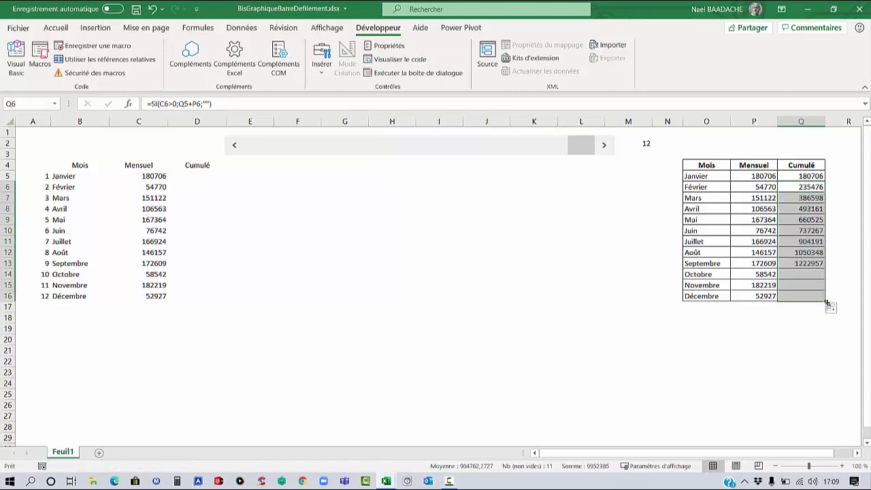
pyautogui.moveTo(579, 150); pyautogui.dragTo(447, 152)
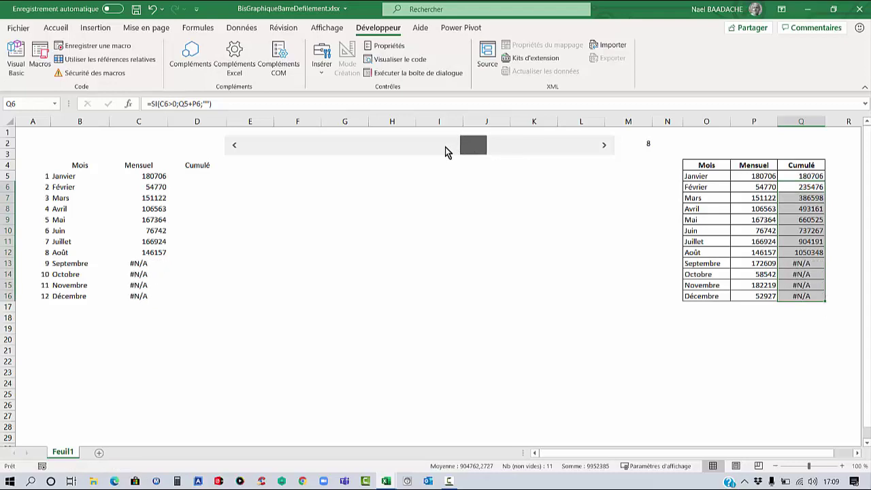
pyautogui.click(140, 267)
pyautogui.click(140, 285)
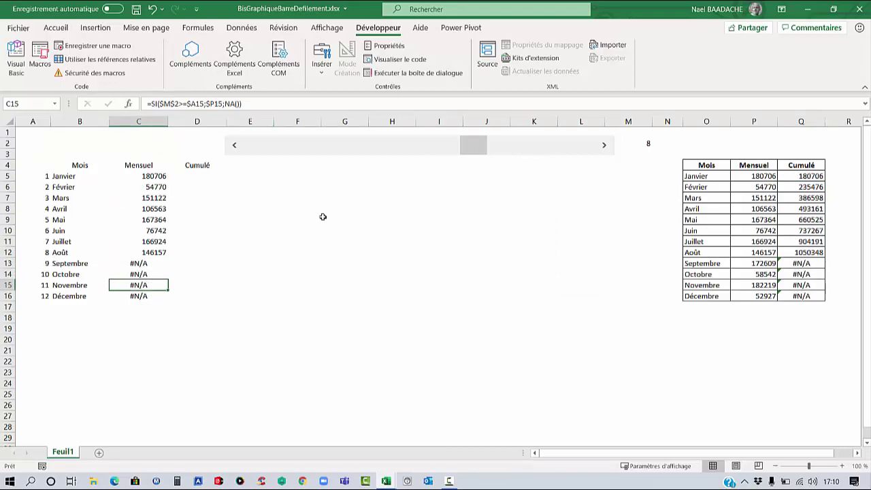
pyautogui.click(803, 176)
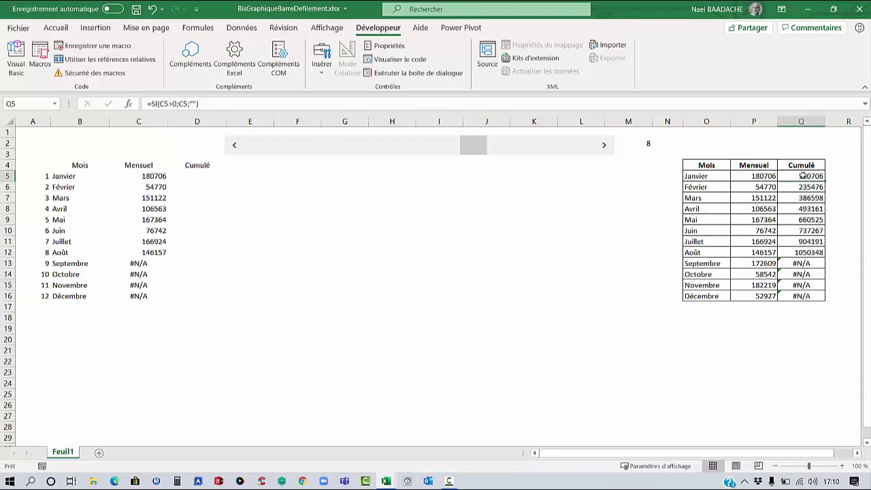
pyautogui.click(801, 186)
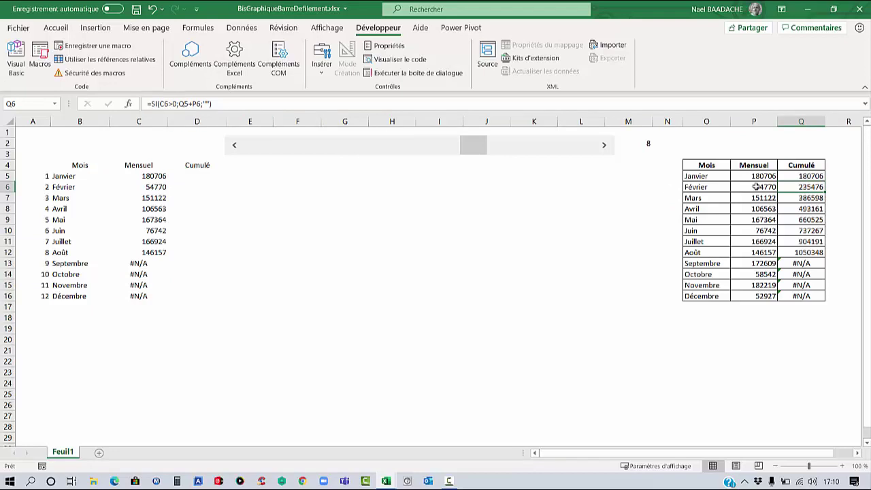
pyautogui.moveTo(803, 188); pyautogui.dragTo(803, 296)
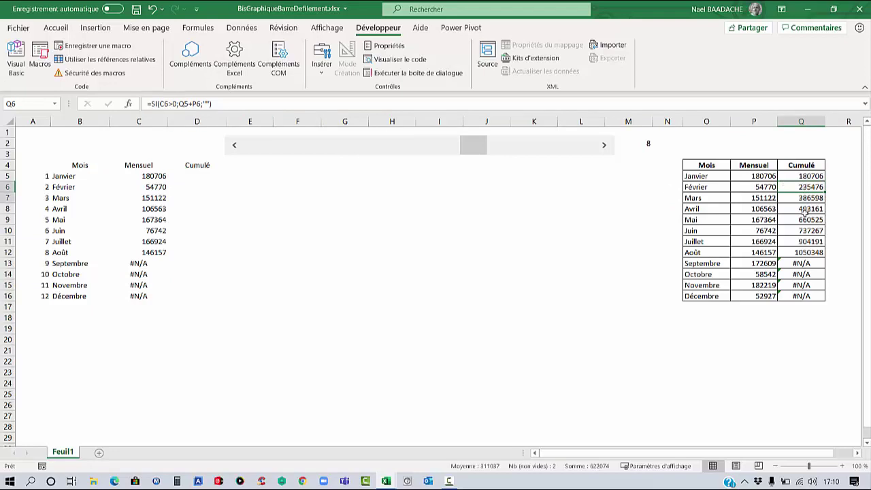
# Wrap the Q6:Q16 formulas in SIERREUR(...;"") so later months show blank instead of #N/A.
pyautogui.click(154, 104)
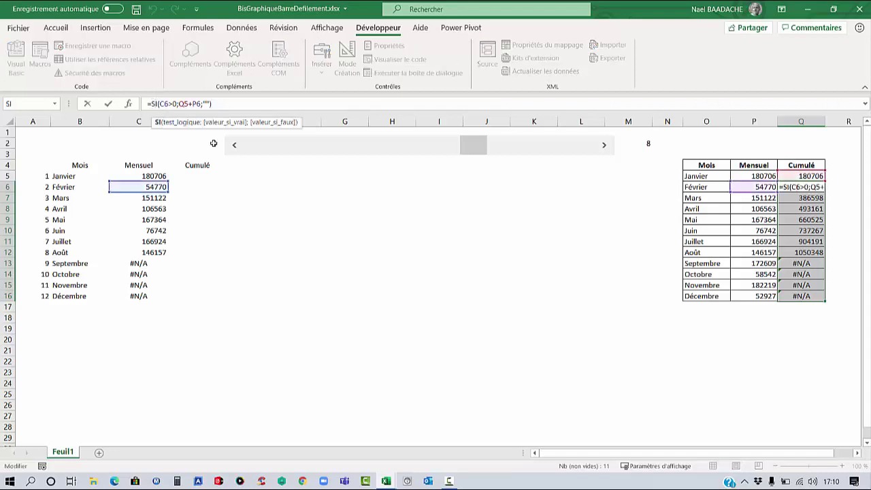
pyautogui.click(152, 103)
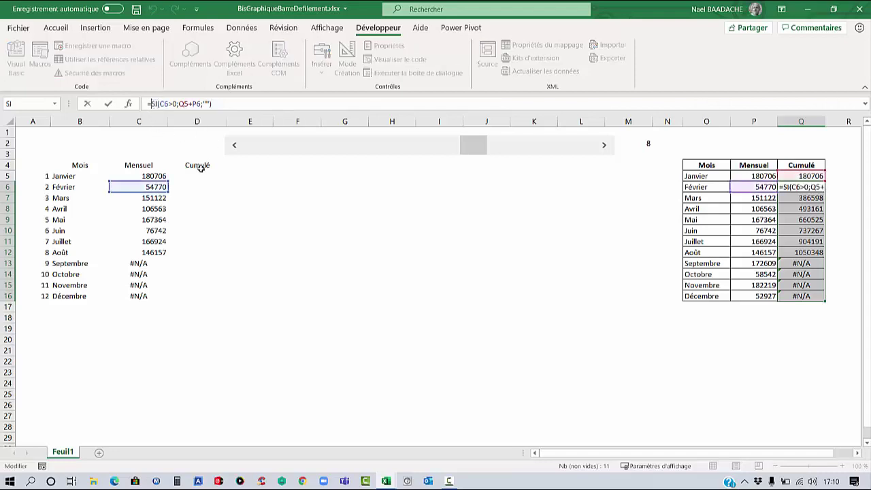
pyautogui.write('sierr')
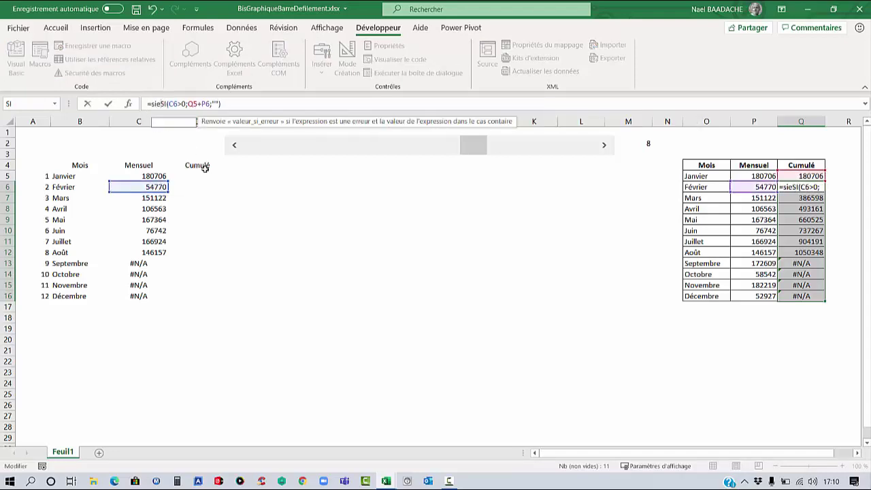
pyautogui.write('eur(')
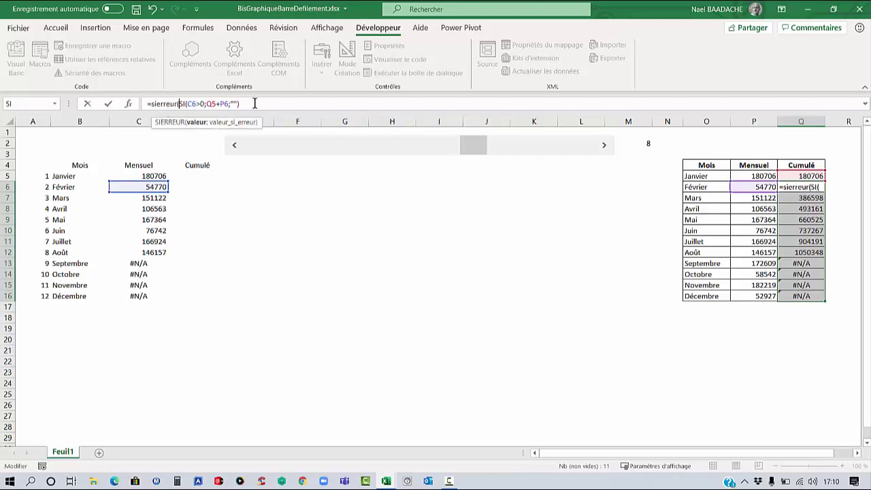
pyautogui.moveTo(242, 103); pyautogui.dragTo(185, 104)
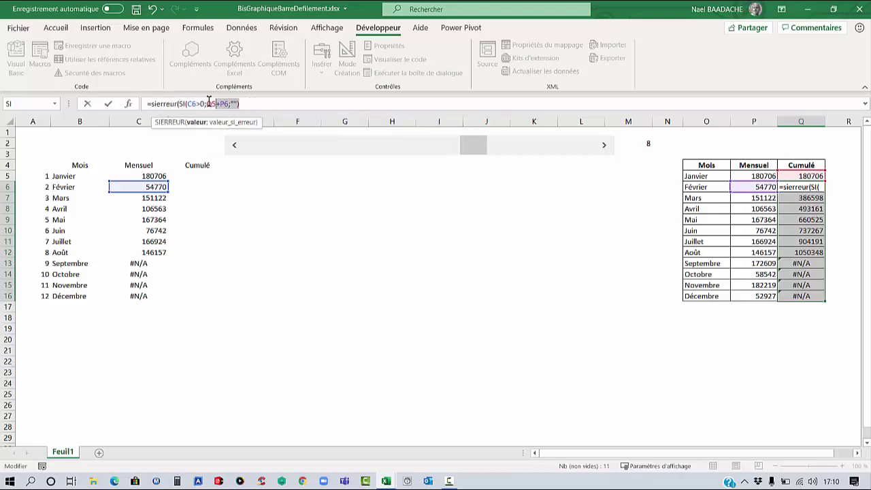
pyautogui.click(250, 105)
pyautogui.write(';""')
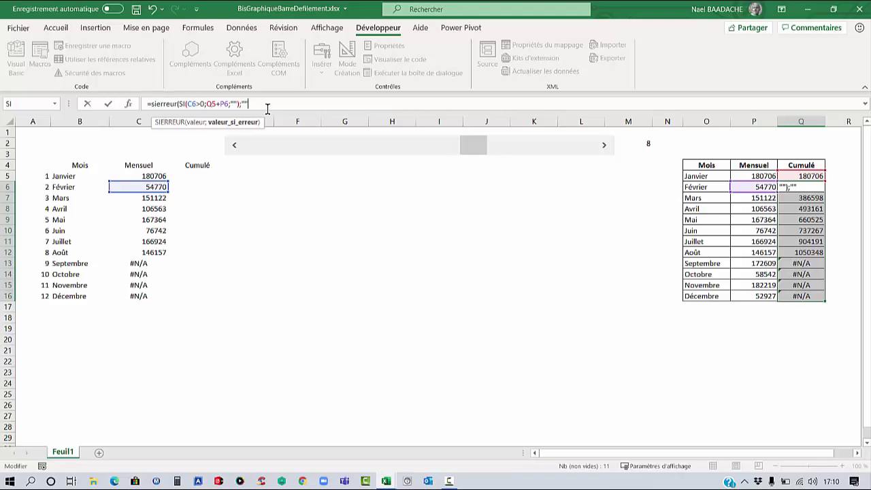
pyautogui.write(')')
pyautogui.hotkey('ctrl', 'Return')
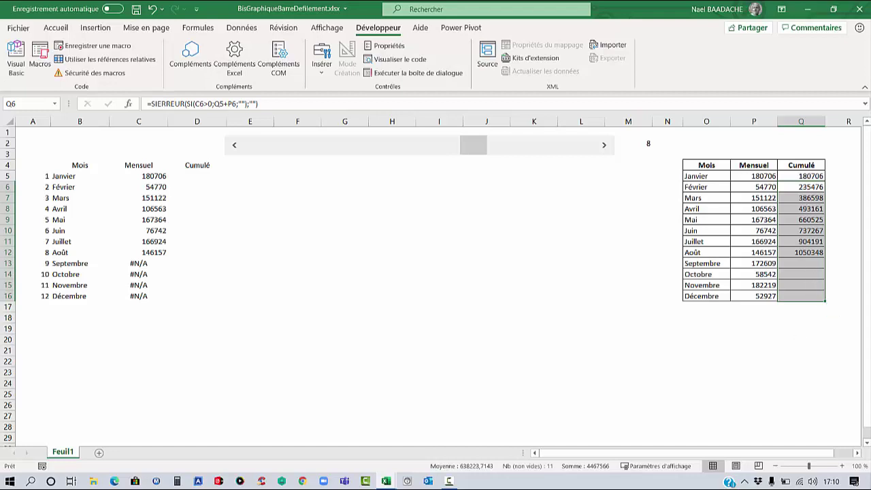
# Check M2's value of 8 and the Septembre and Mars Mensuel formulas.
pyautogui.click(800, 187)
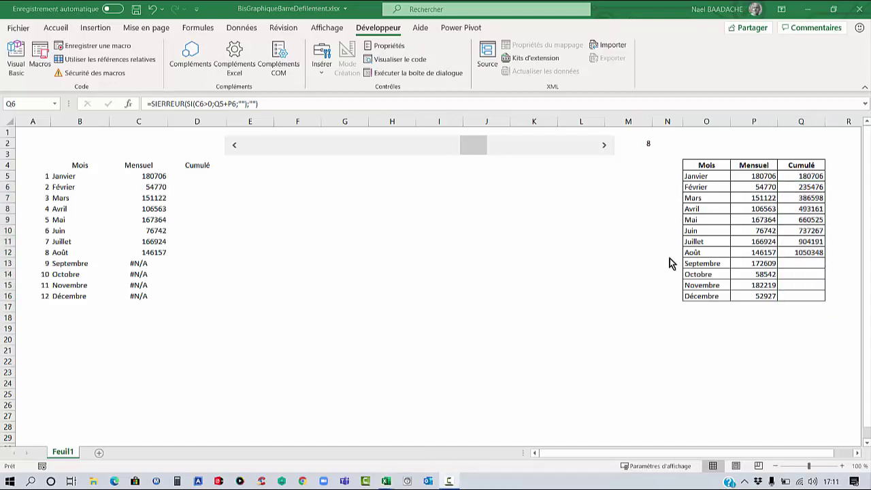
pyautogui.hotkey('ctrl', 'shift', 'Down')
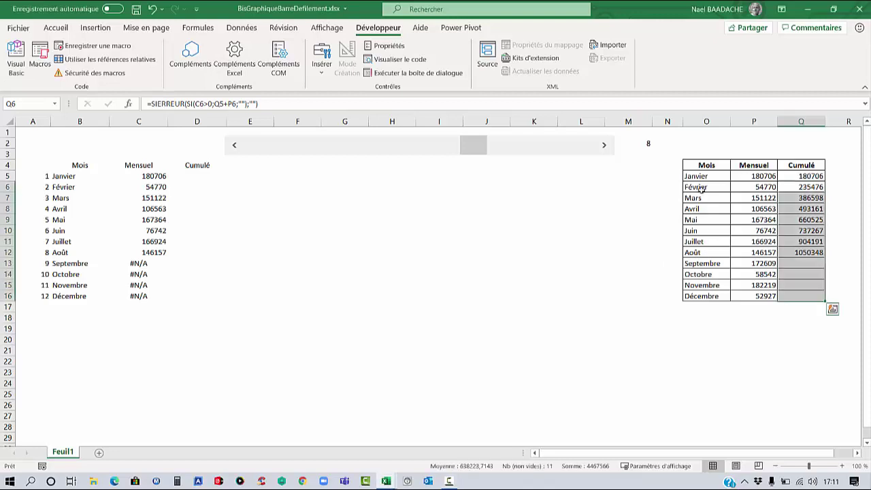
pyautogui.click(707, 205)
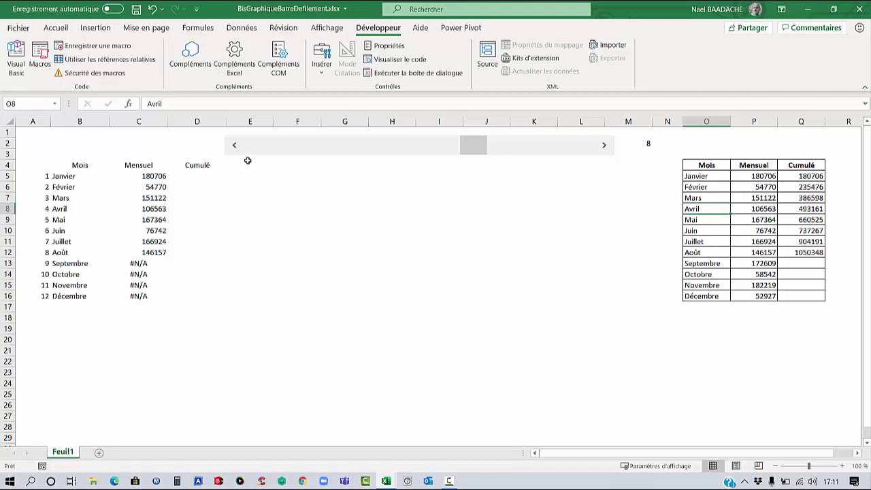
pyautogui.click(627, 141)
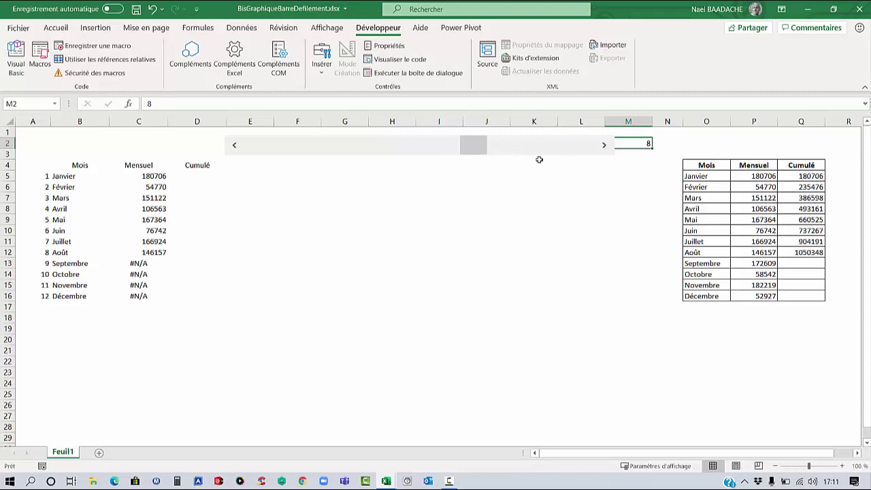
pyautogui.click(143, 262)
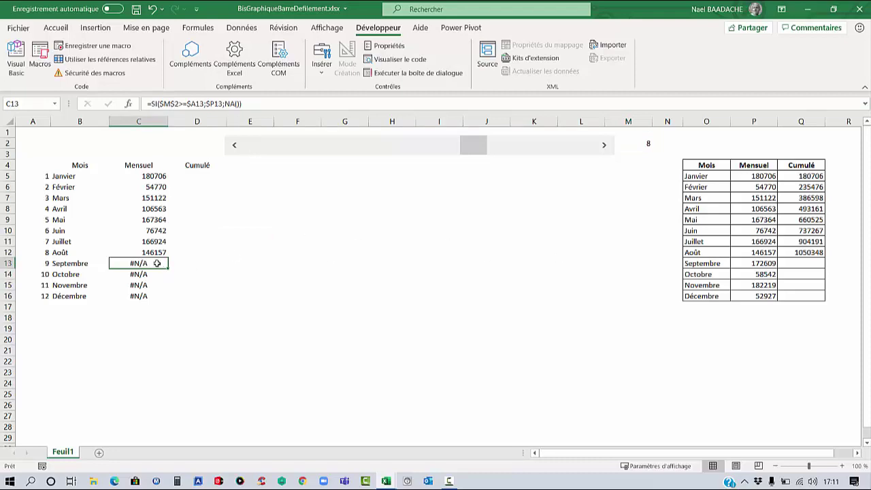
pyautogui.click(161, 198)
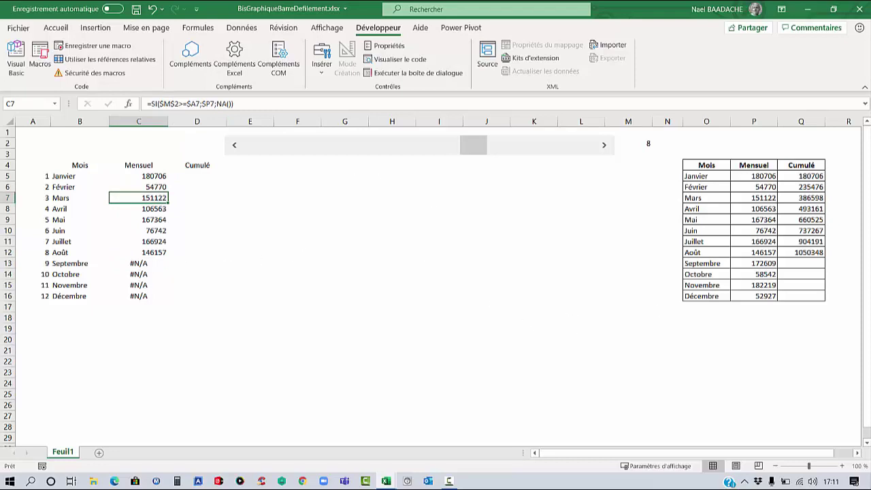
# Copy the Janvier formula into D5 and change its $P5 reference to $Q5.
pyautogui.click(154, 175)
pyautogui.moveTo(169, 183); pyautogui.dragTo(202, 178)
pyautogui.click(202, 176)
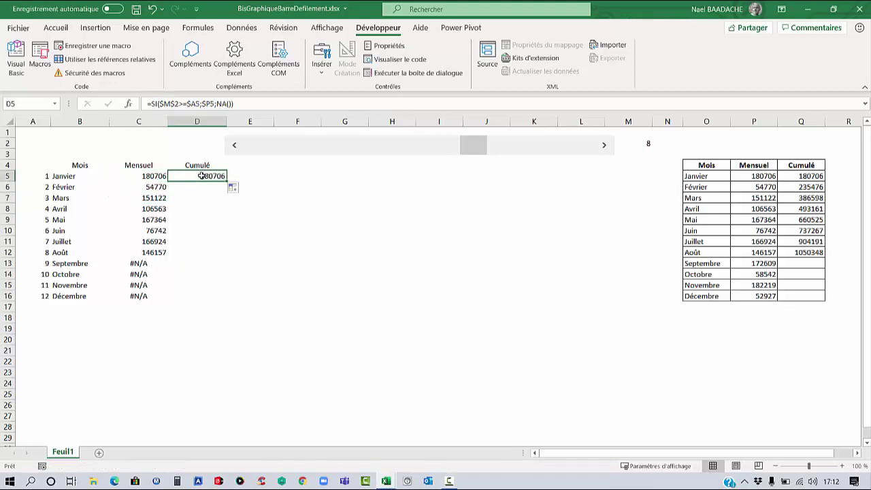
pyautogui.doubleClick(201, 176)
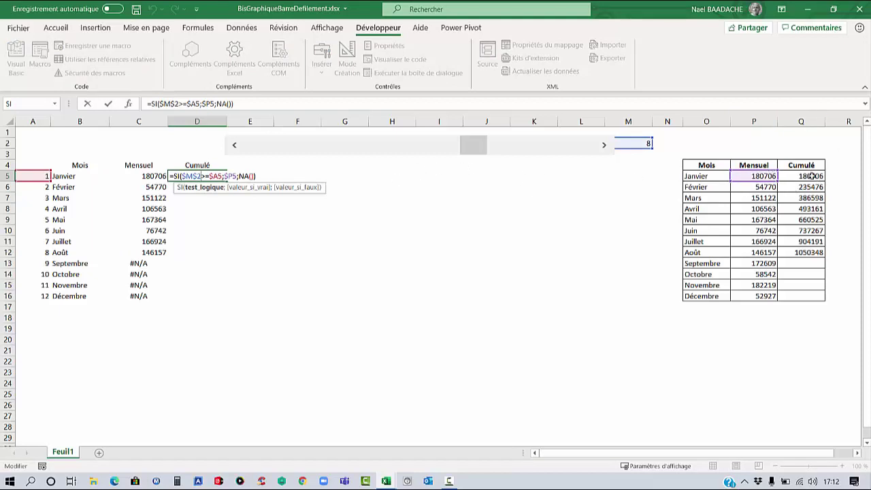
pyautogui.click(231, 175)
pyautogui.press('BackSpace')
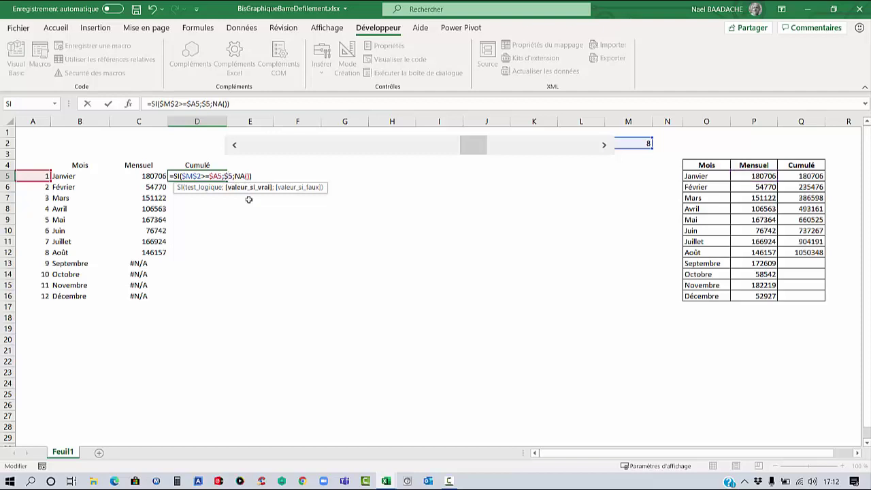
pyautogui.write('Q')
pyautogui.press('Return')
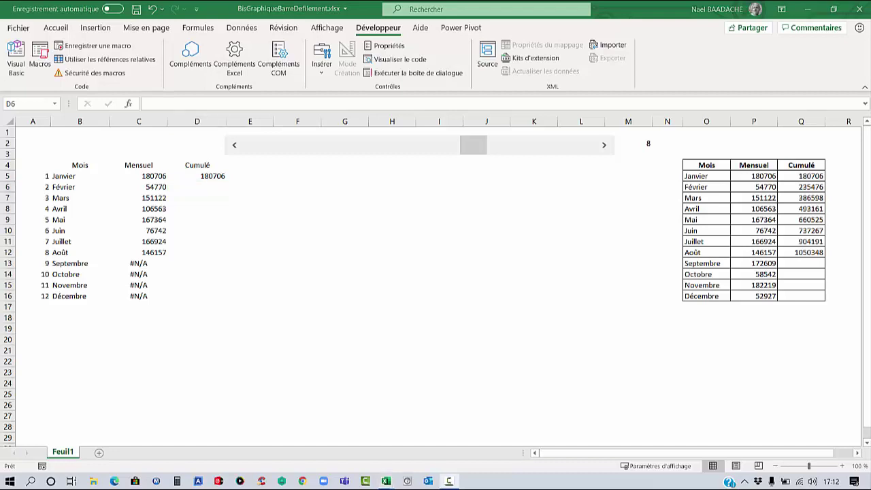
# Do the same in D6 with $Q6, then fill D6's formula down to D16 (Décembre).
pyautogui.click(156, 189)
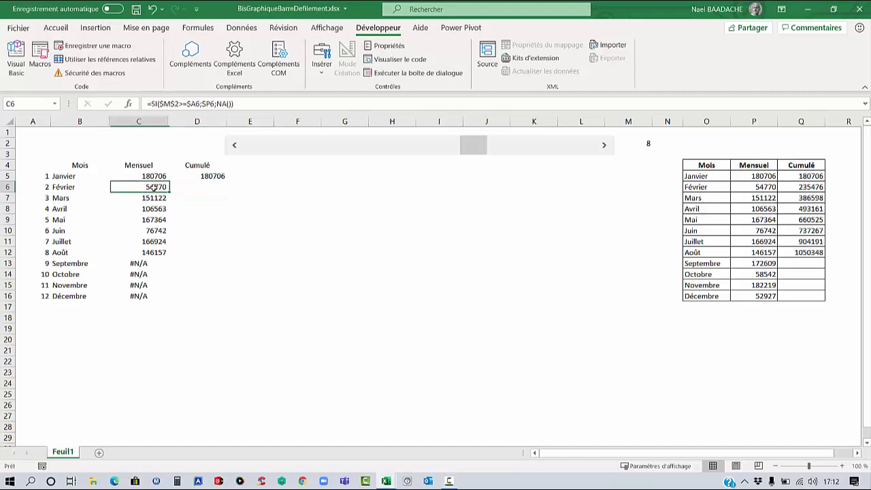
pyautogui.moveTo(166, 191); pyautogui.dragTo(219, 193)
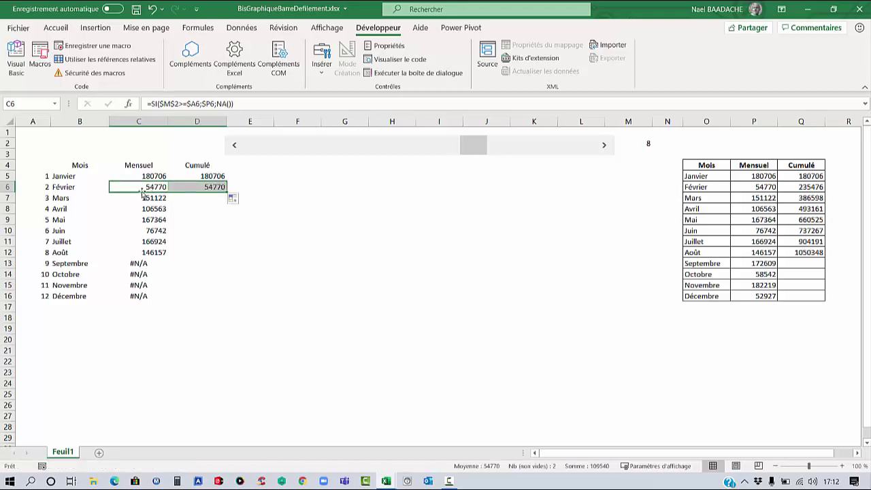
pyautogui.click(204, 192)
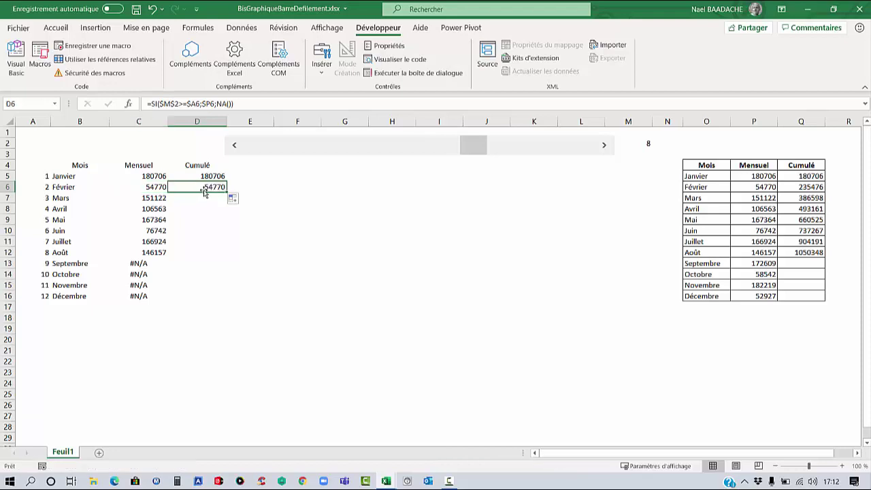
pyautogui.doubleClick(204, 188)
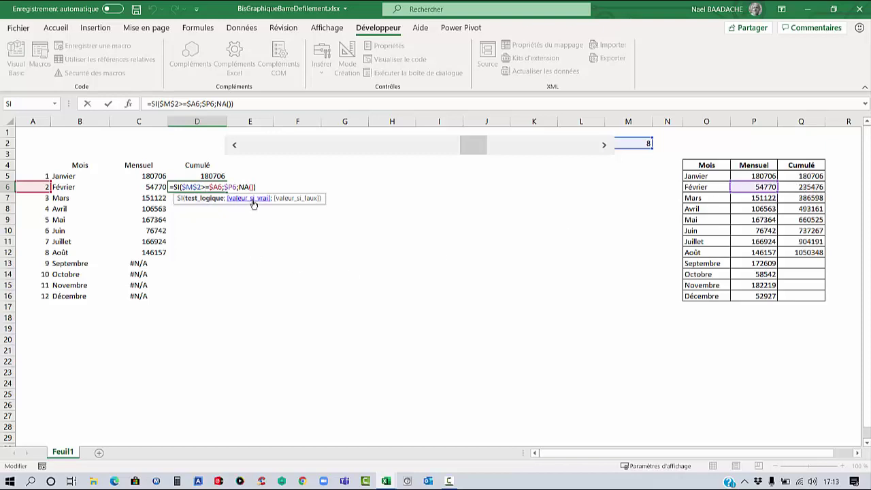
pyautogui.click(233, 187)
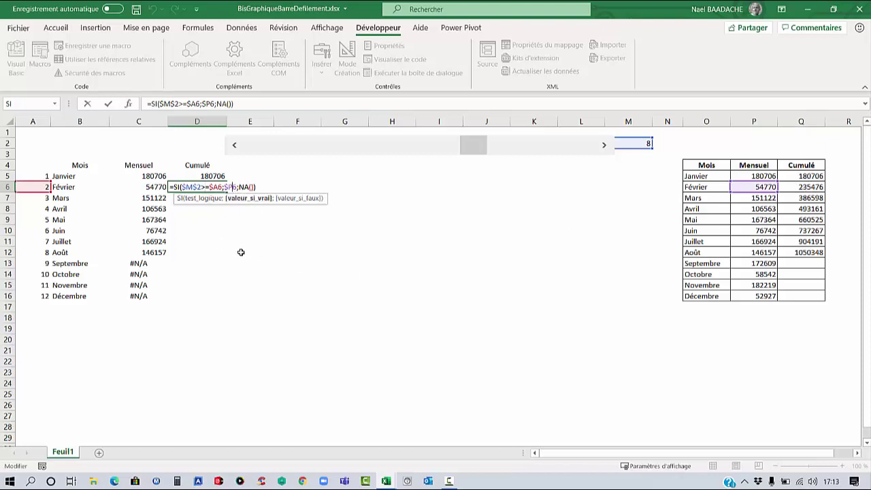
pyautogui.press('Delete')
pyautogui.write('Q')
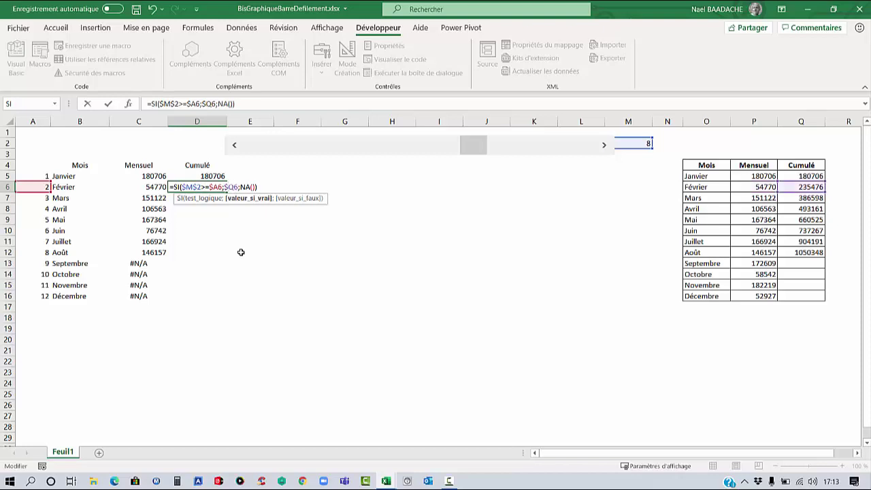
pyautogui.press('Return')
pyautogui.click(219, 190)
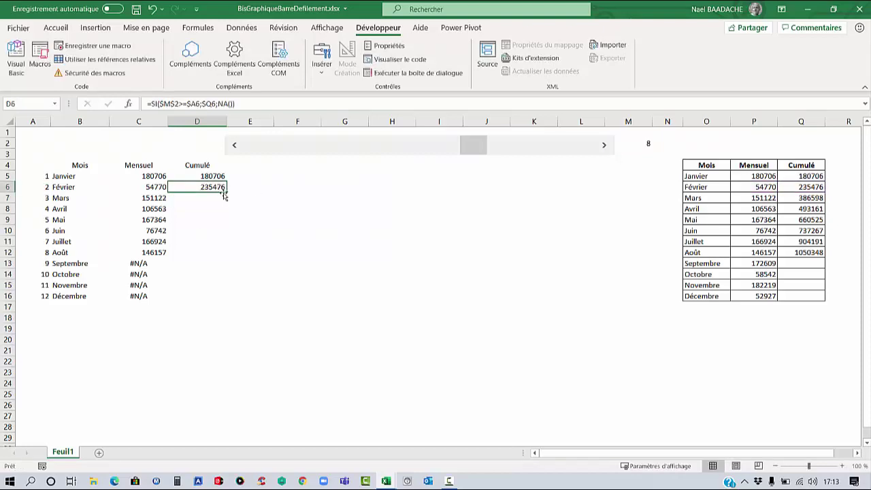
pyautogui.moveTo(225, 192); pyautogui.dragTo(218, 303)
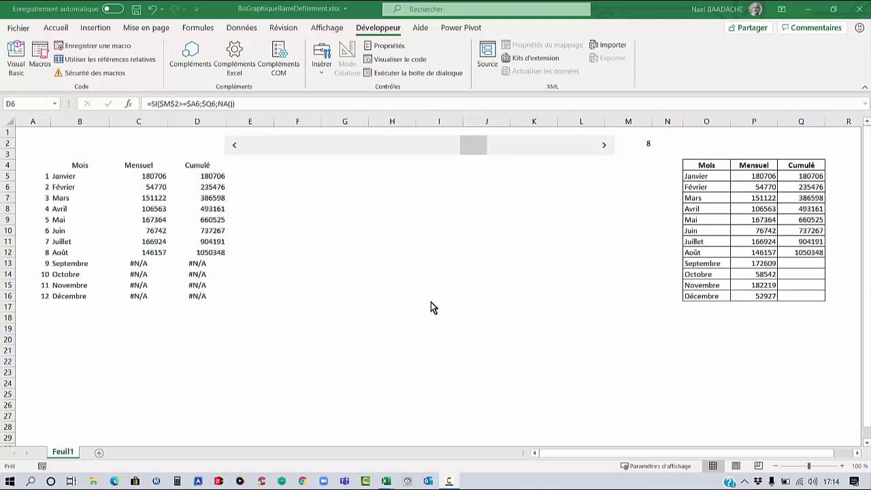
# Select the Mois, Mensuel and Cumulé table B4:D16 and bring up the Insert Column or Bar Chart choices.
pyautogui.hotkey('ctrl', 'v')
pyautogui.click(79, 164)
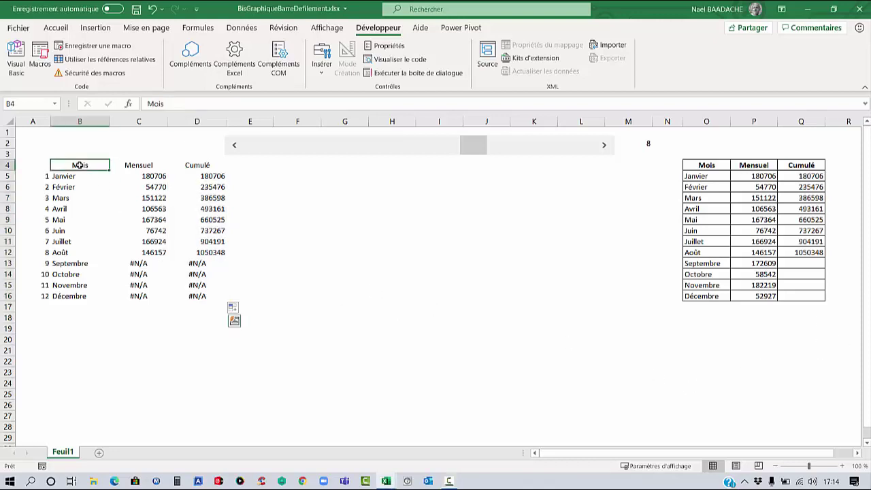
pyautogui.moveTo(80, 165)
pyautogui.mouseDown()
pyautogui.moveTo(138, 296)
pyautogui.moveTo(201, 294)
pyautogui.mouseUp()
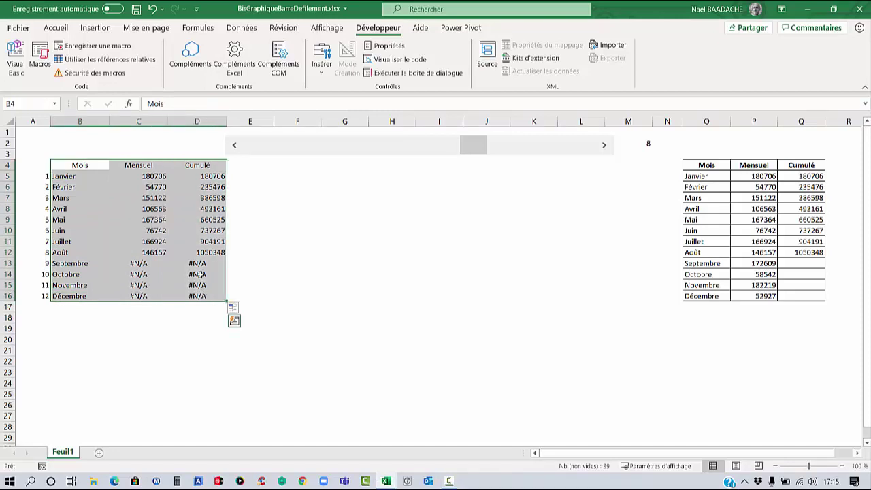
pyautogui.click(98, 28)
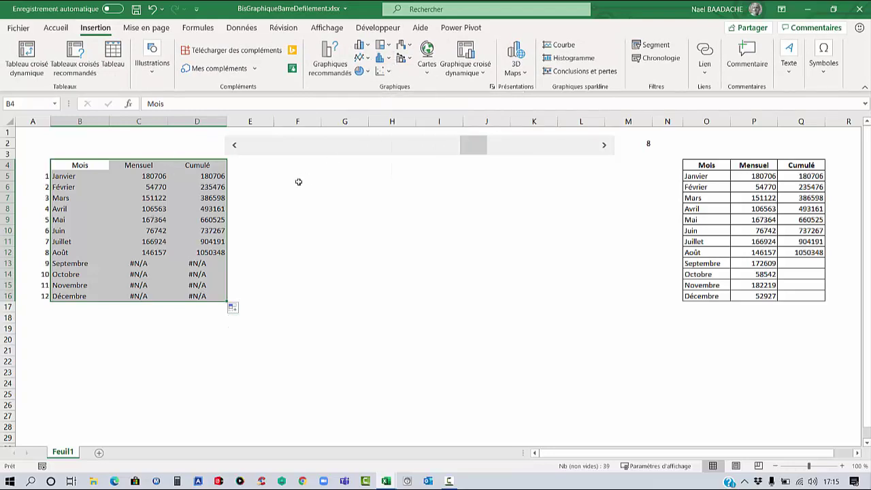
pyautogui.click(391, 61)
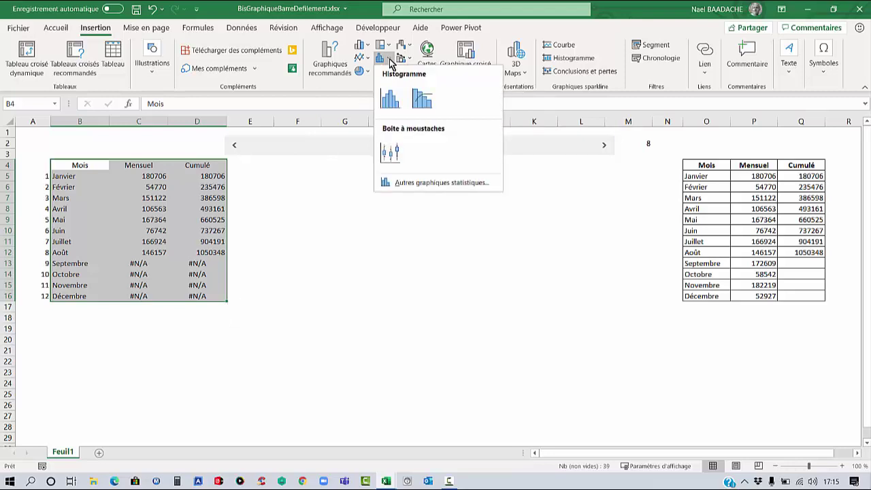
pyautogui.click(383, 44)
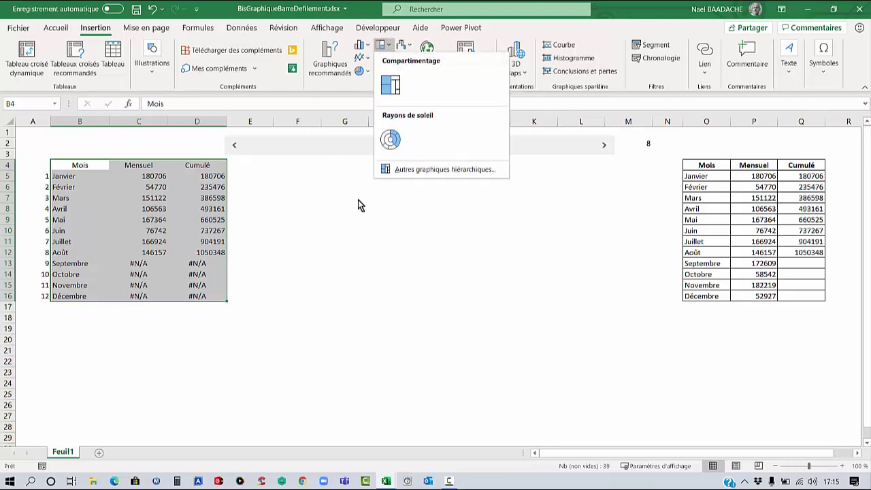
pyautogui.click(366, 48)
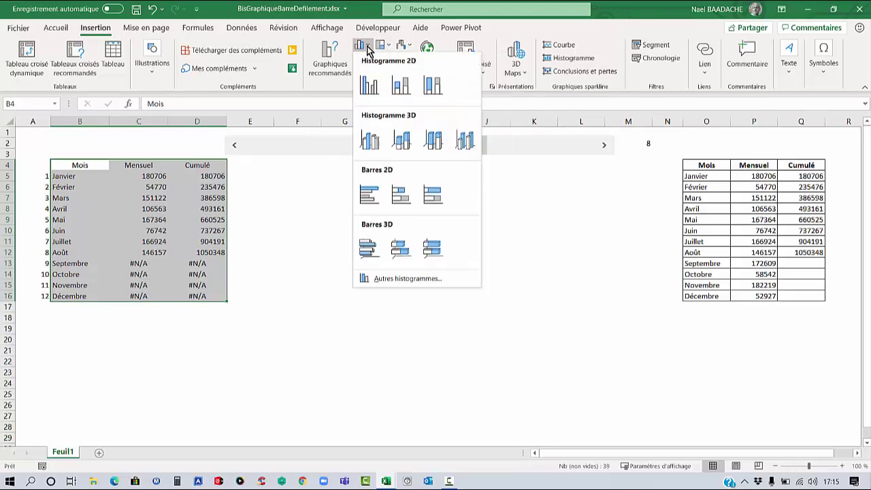
# Insert a Clustered Column chart and stretch it under the scroll bar, left to column E.
pyautogui.click(370, 87)
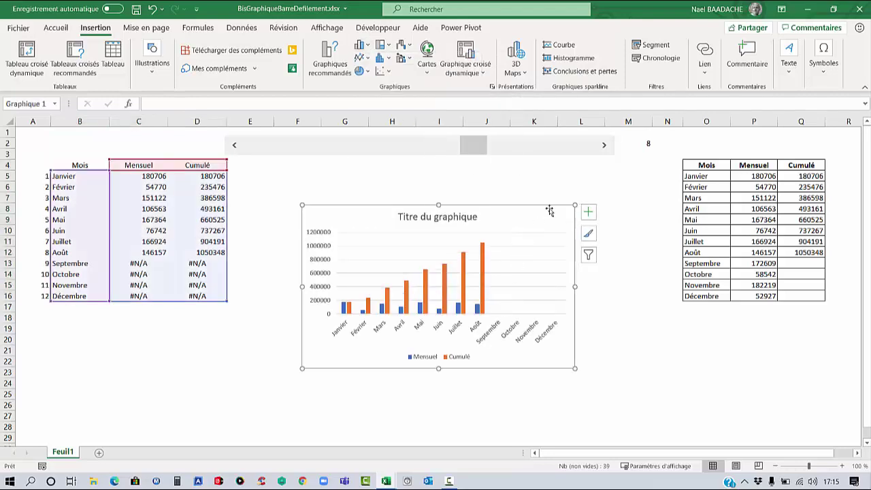
pyautogui.moveTo(573, 205); pyautogui.dragTo(615, 163)
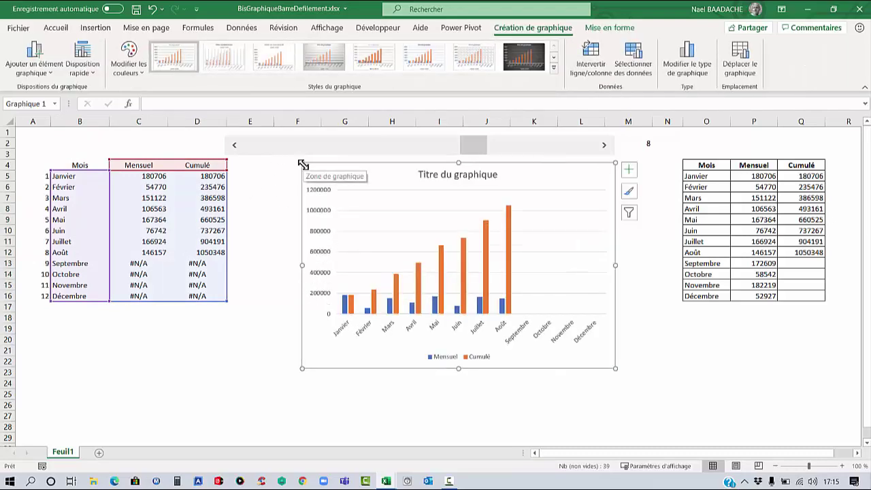
pyautogui.moveTo(301, 162); pyautogui.dragTo(230, 157)
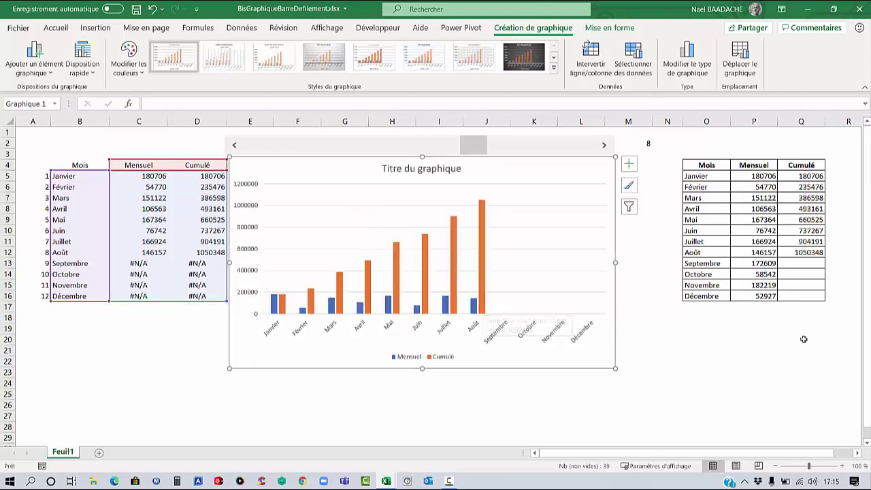
pyautogui.press('Escape')
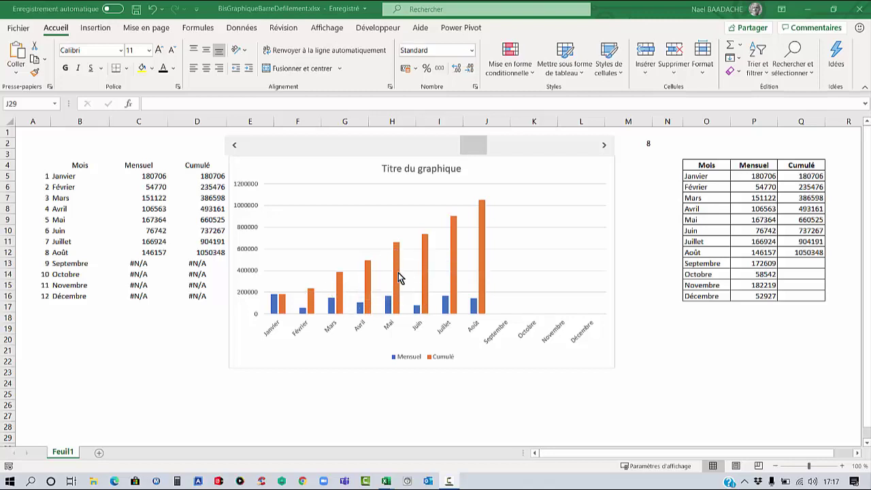
# Select the Cumulé series in the chart.
pyautogui.moveTo(398, 275)
pyautogui.moveTo(275, 307)
pyautogui.moveTo(482, 219)
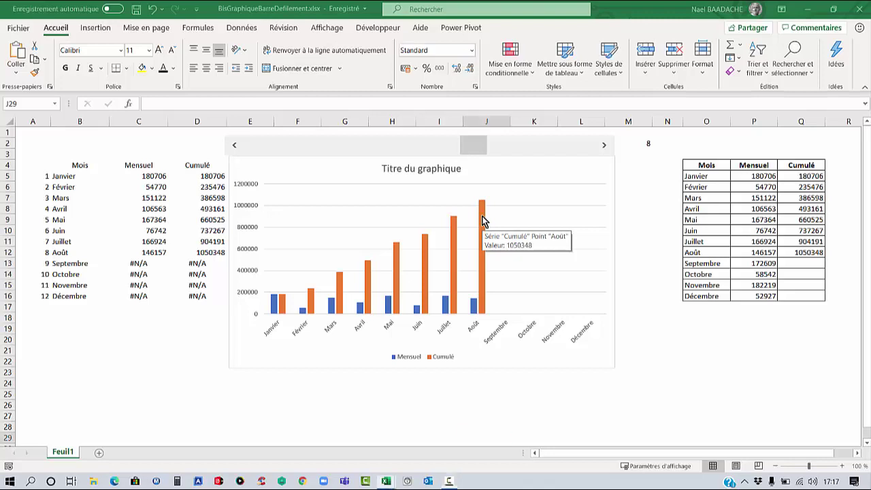
pyautogui.click(482, 214)
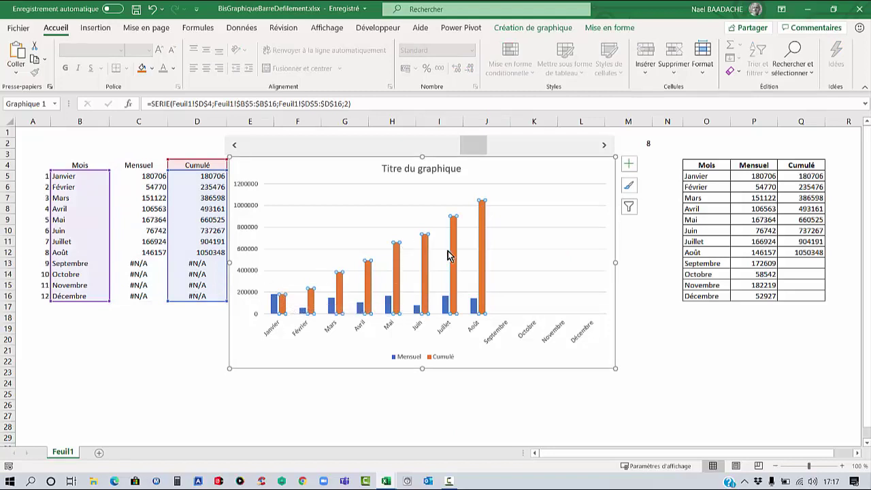
# Change the chart to a combo with Cumulé as a Courbe line on the secondary axis.
pyautogui.click(531, 28)
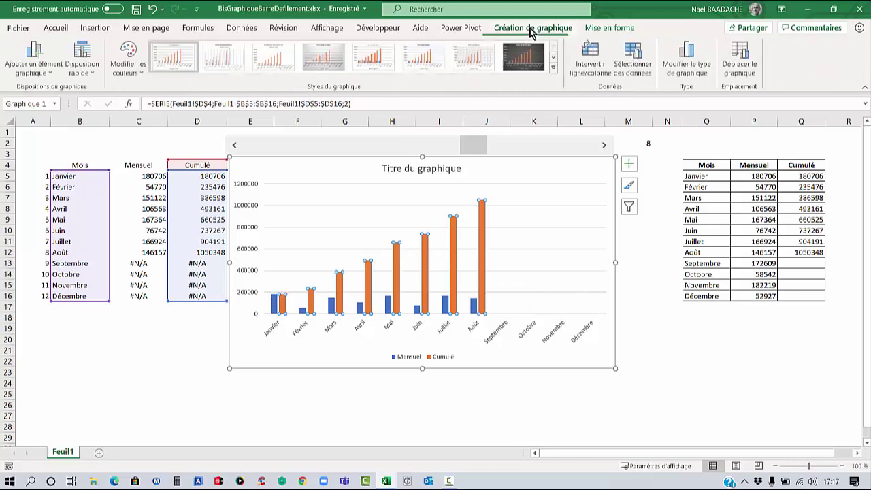
pyautogui.click(693, 61)
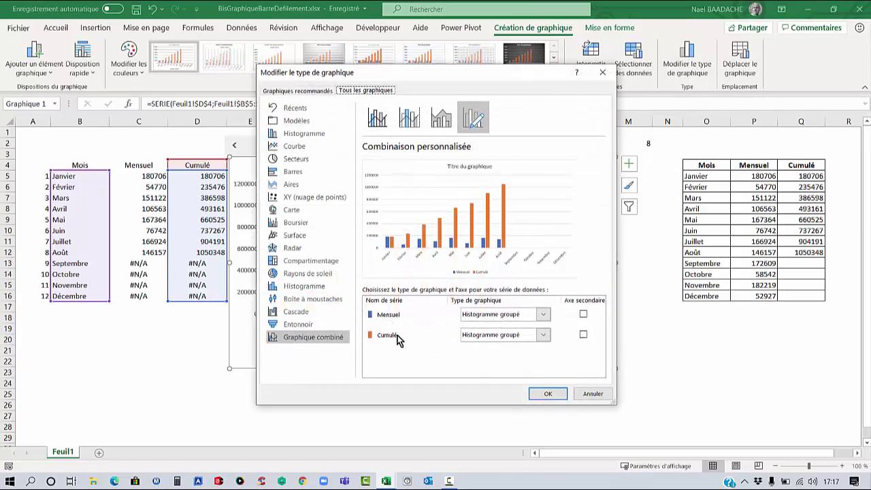
pyautogui.click(583, 334)
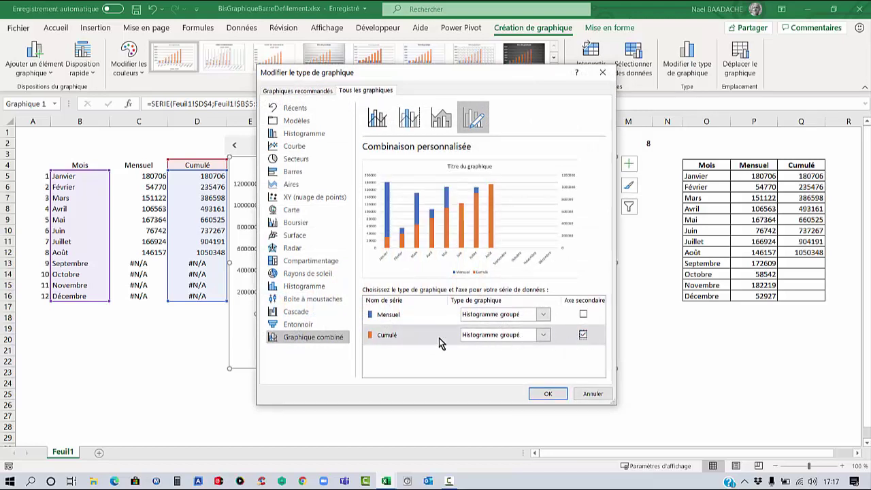
pyautogui.click(544, 336)
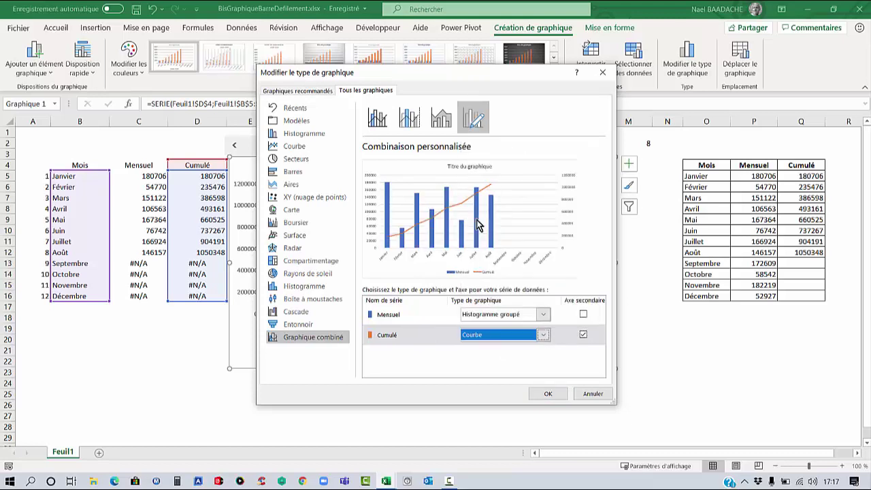
pyautogui.click(476, 219)
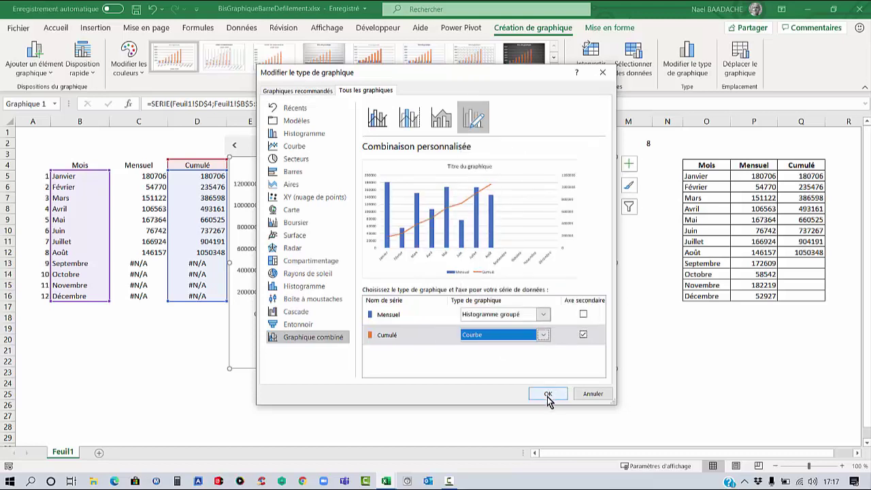
pyautogui.click(547, 396)
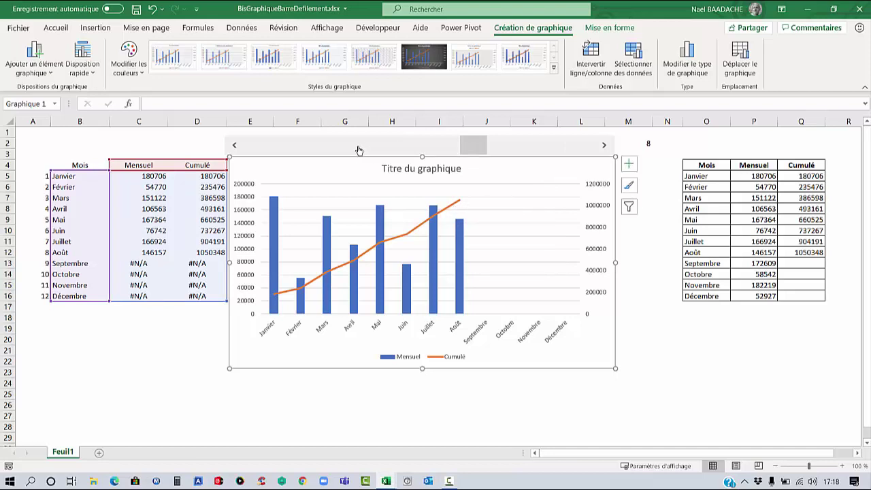
# Step the month scroll bar until its linked cell reads 10, showing data through Octobre.
pyautogui.moveTo(472, 145); pyautogui.dragTo(366, 149)
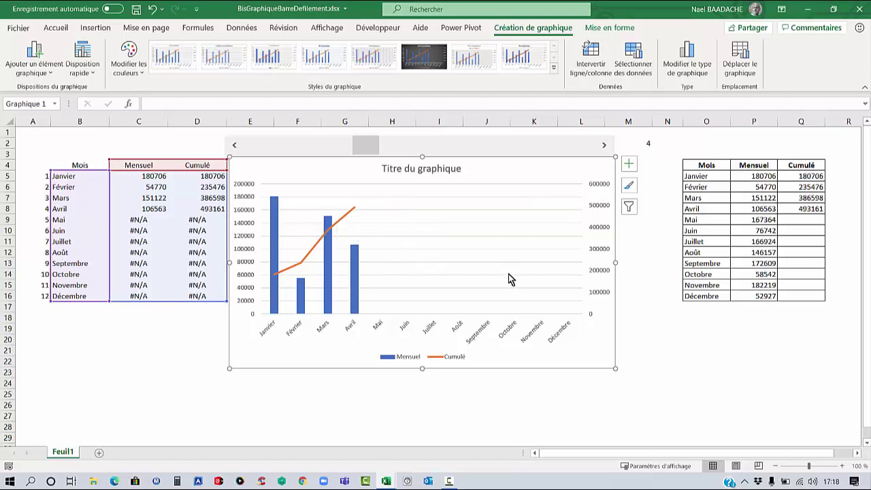
pyautogui.click(605, 147)
pyautogui.click(604, 147)
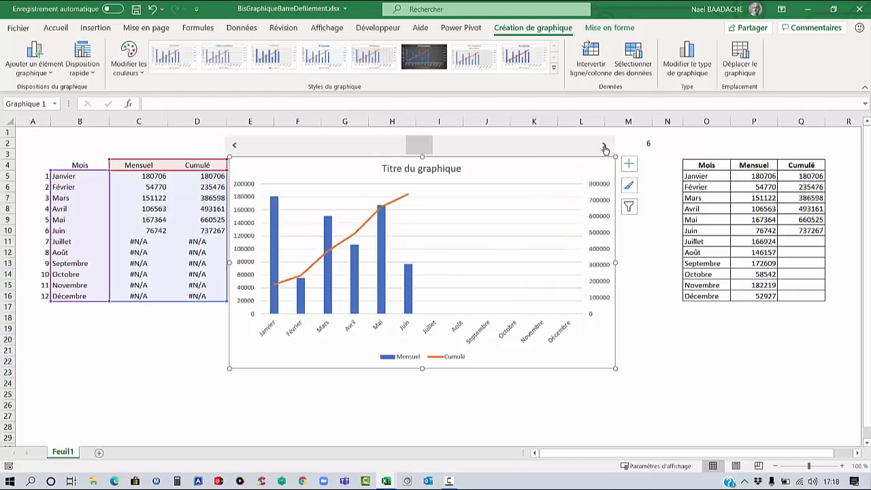
pyautogui.click(604, 146)
pyautogui.click(605, 146)
pyautogui.click(605, 146)
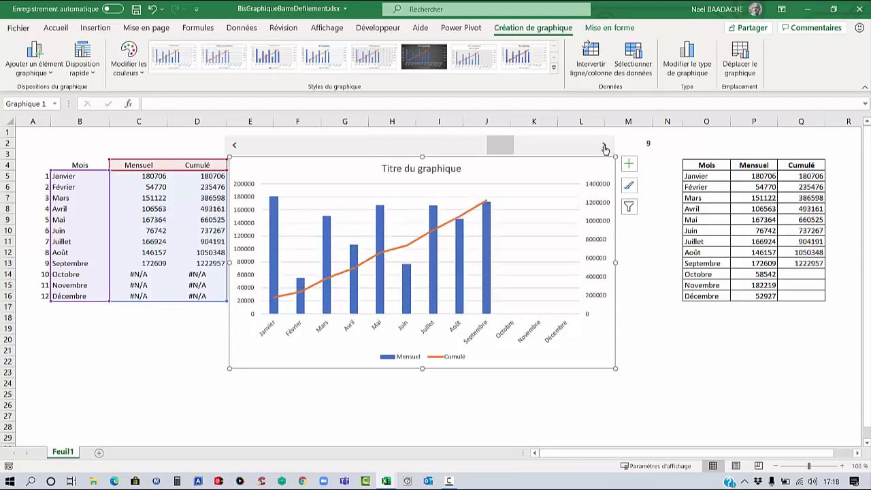
pyautogui.click(605, 146)
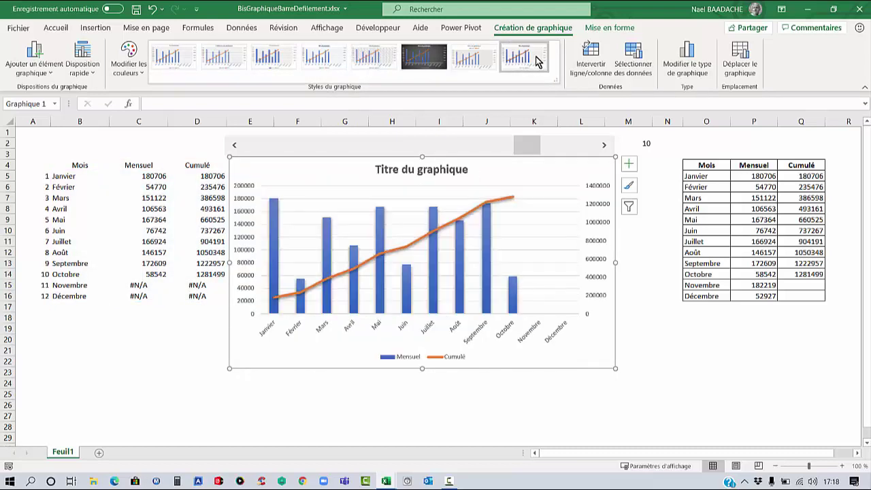
# Apply chart Style 6, enlarge the chart, and turn on Étiquettes de données.
pyautogui.click(422, 64)
pyautogui.moveTo(614, 367); pyautogui.dragTo(629, 390)
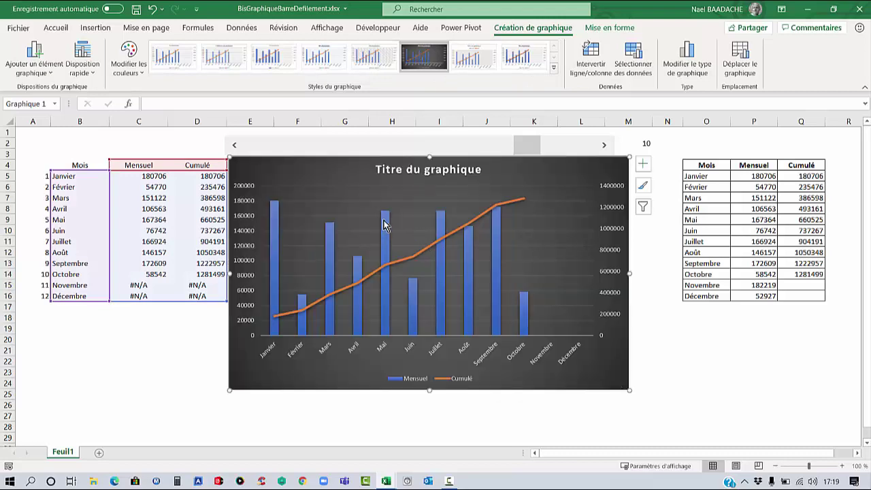
pyautogui.moveTo(384, 224)
pyautogui.moveTo(441, 219)
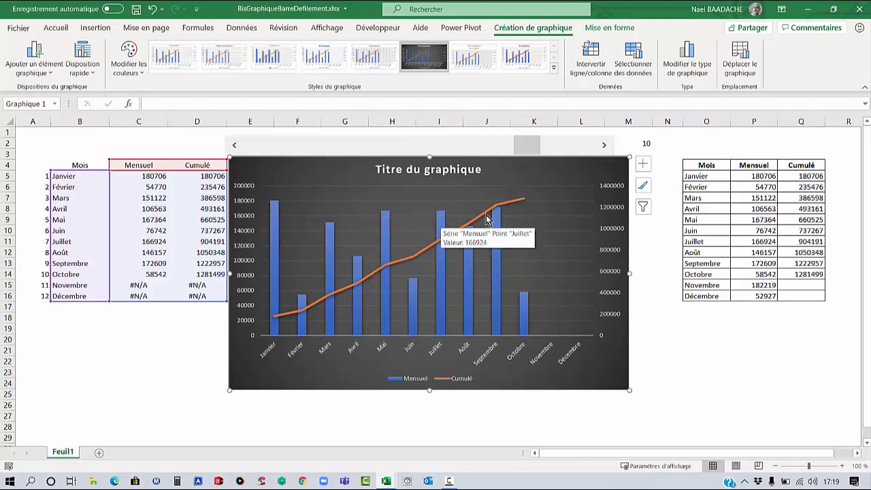
pyautogui.click(642, 164)
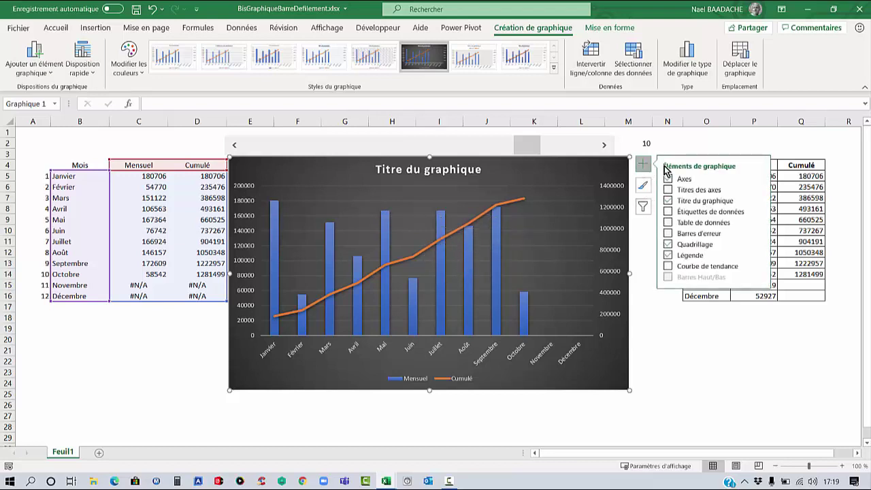
pyautogui.click(668, 212)
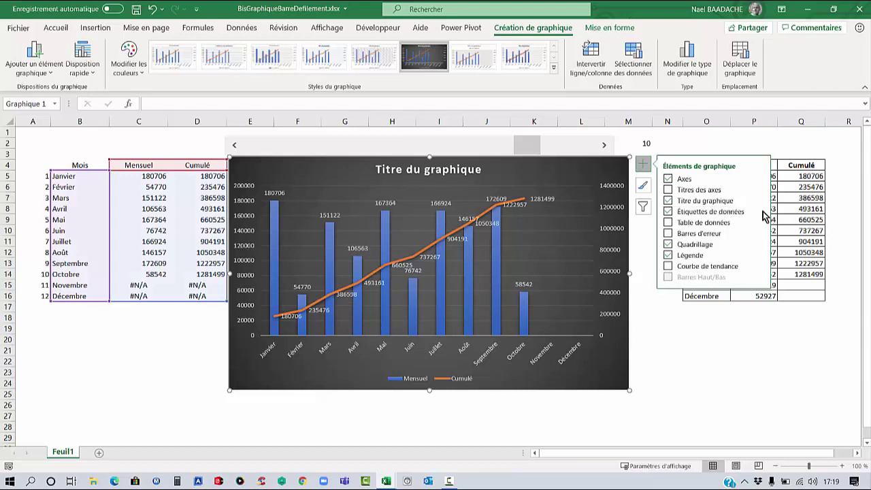
# Position the data labels at Intérieur base and select the Mensuel bar labels.
pyautogui.click(760, 212)
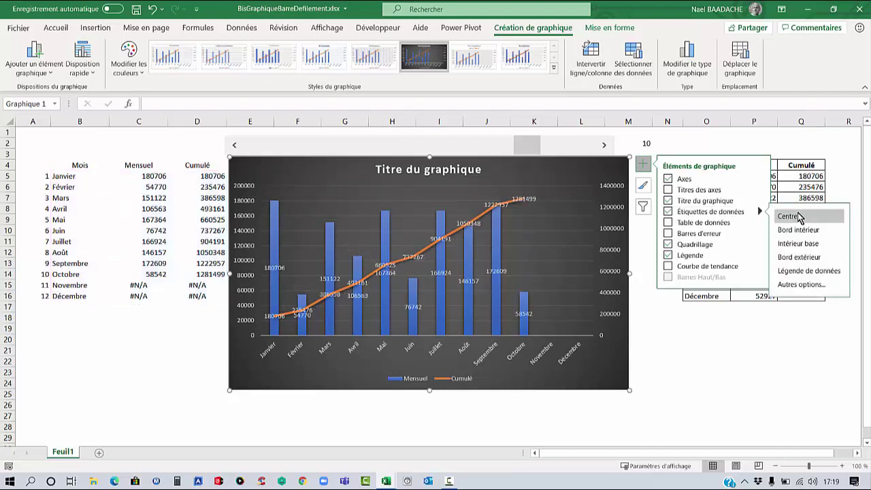
pyautogui.click(799, 246)
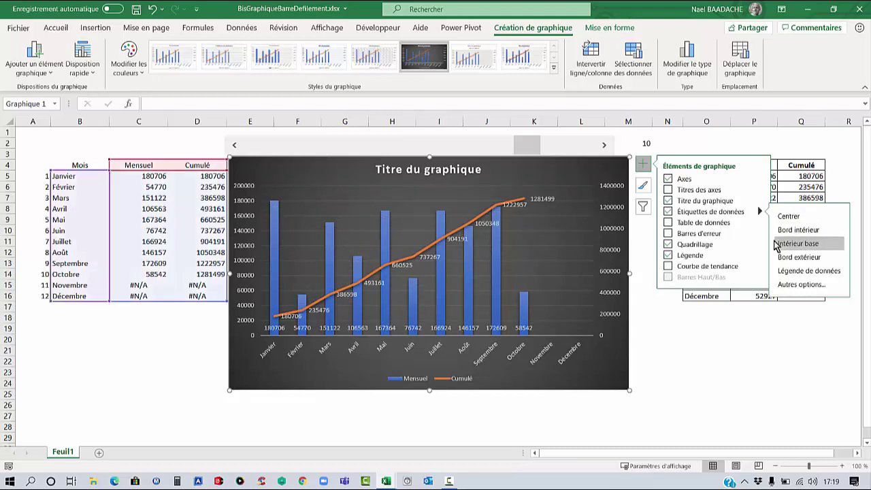
pyautogui.click(501, 328)
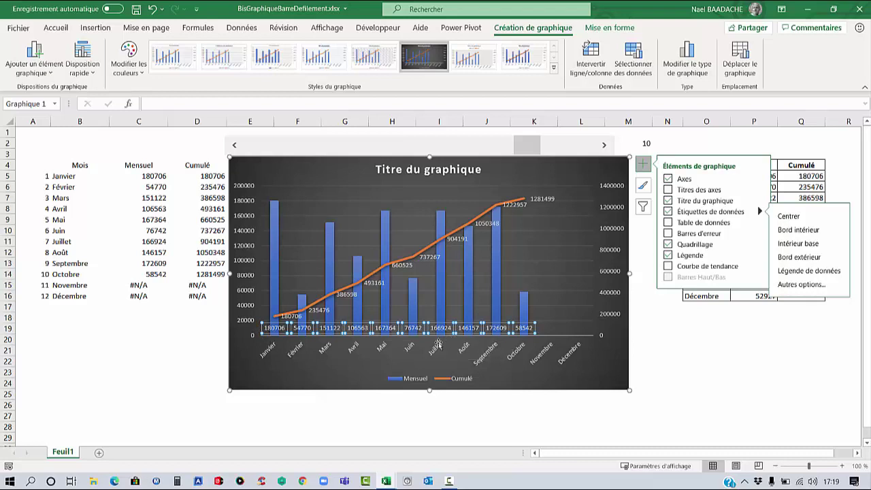
pyautogui.click(59, 28)
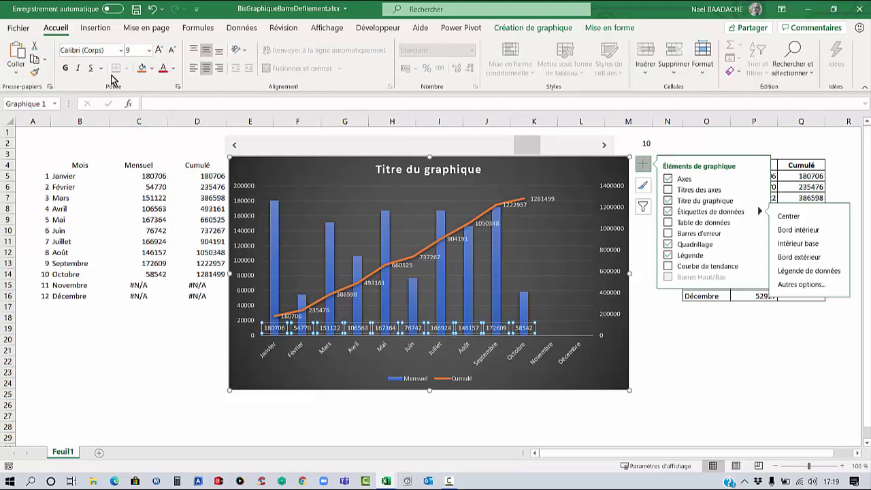
# Bold the Mensuel labels, and make the Cumulé labels bold, italic and 10.5 pt.
pyautogui.click(65, 69)
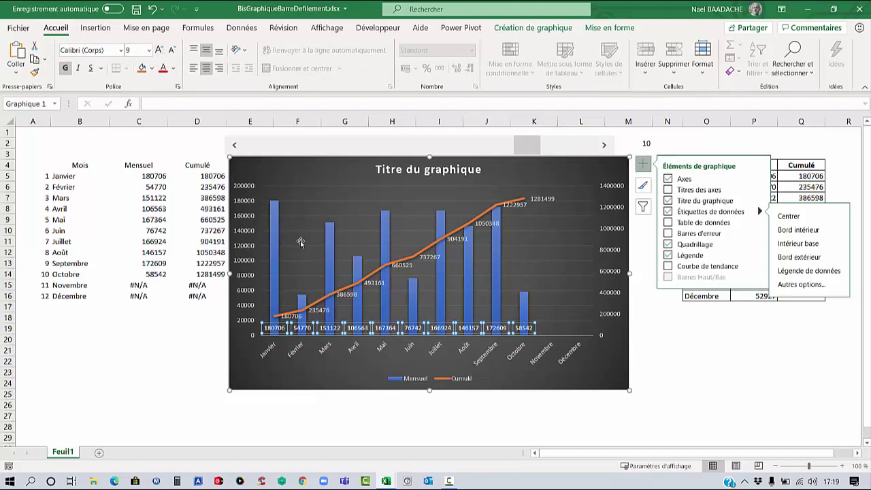
pyautogui.click(548, 199)
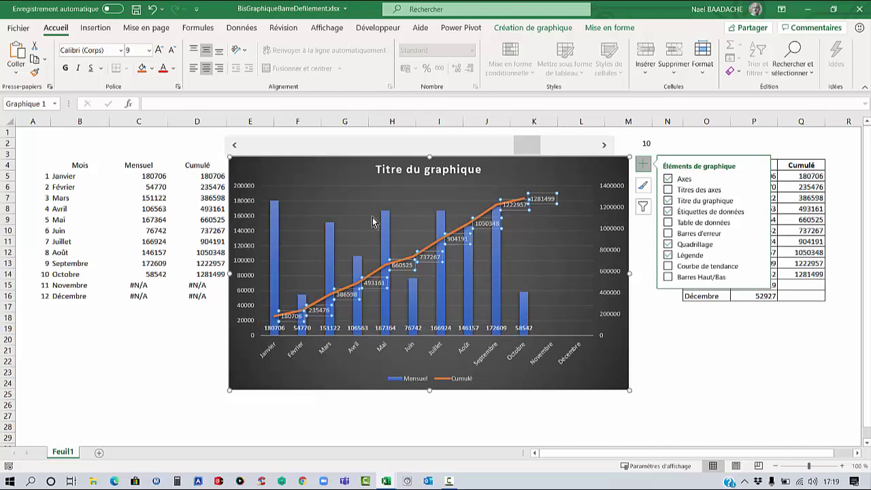
pyautogui.click(66, 68)
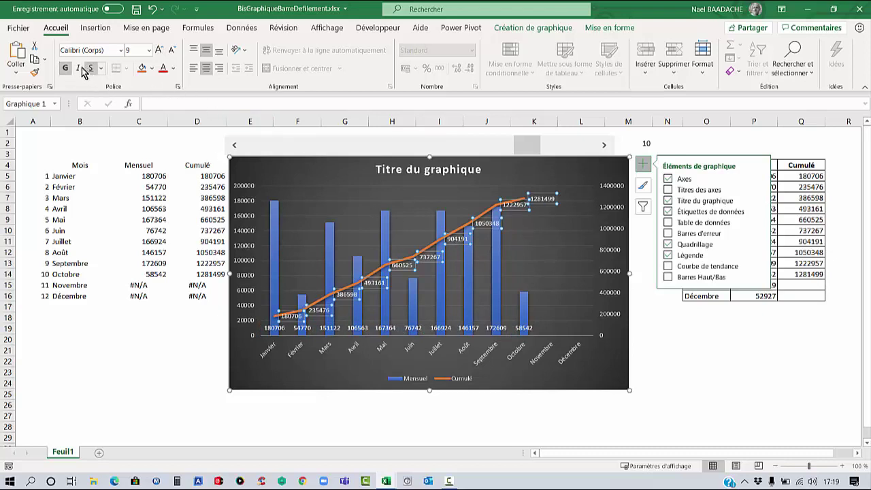
pyautogui.click(79, 69)
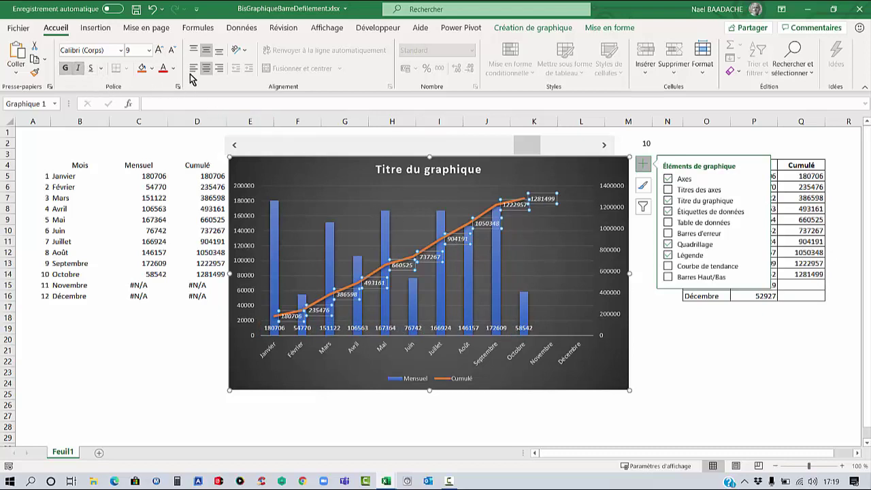
pyautogui.click(159, 51)
pyautogui.click(159, 51)
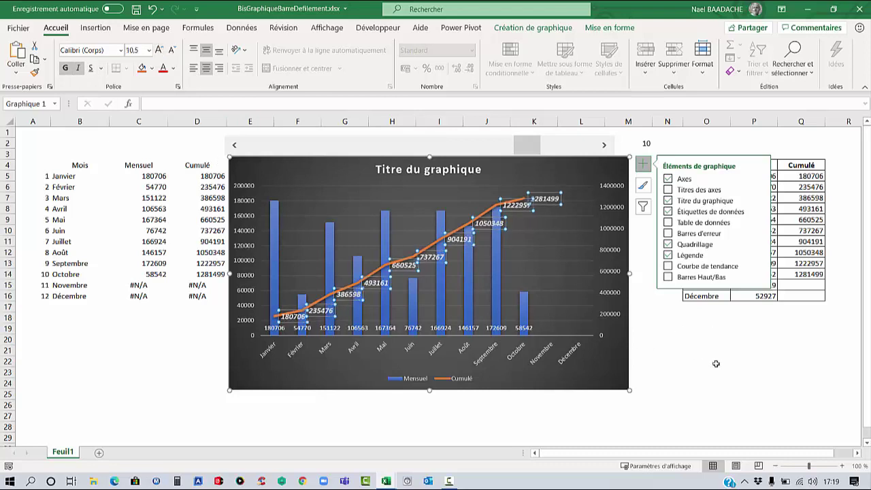
pyautogui.click(426, 171)
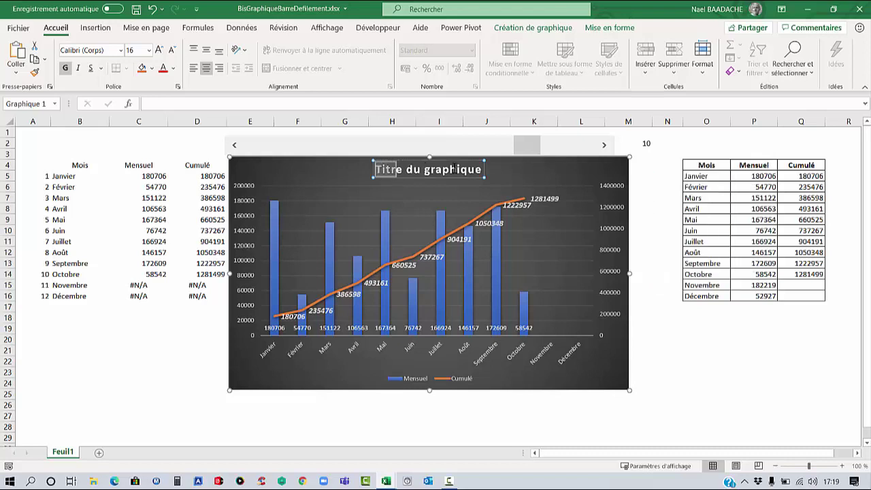
# Replace the chart title with 'C.A. Mensuel et Cumulé' and delete the legend.
pyautogui.moveTo(376, 169); pyautogui.dragTo(488, 169)
pyautogui.write('C')
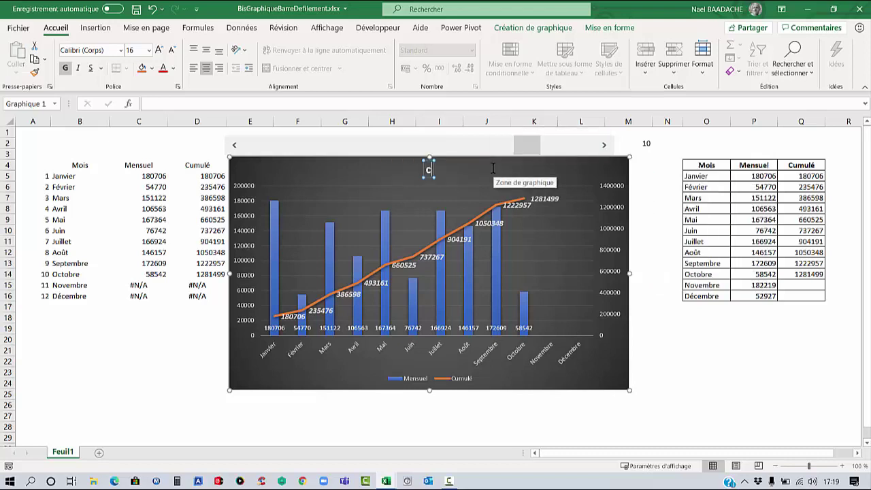
pyautogui.write('.A.')
pyautogui.write(' Mensue')
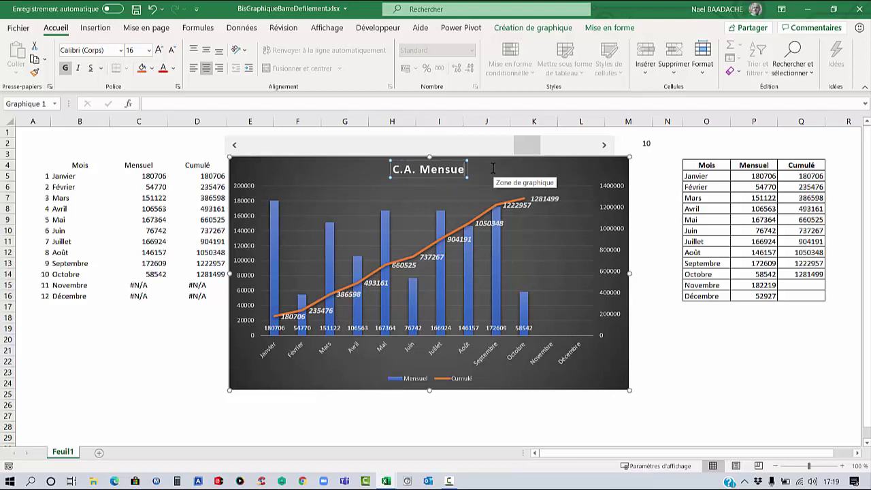
pyautogui.write('l et C')
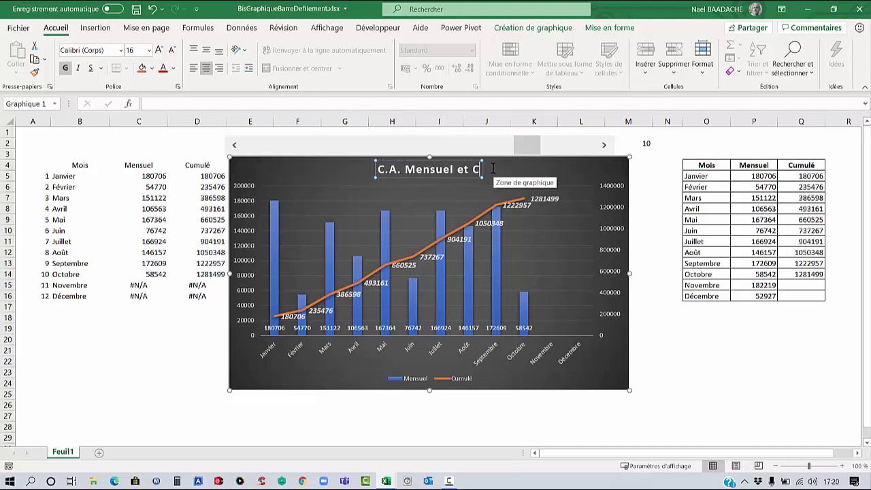
pyautogui.write('umulé')
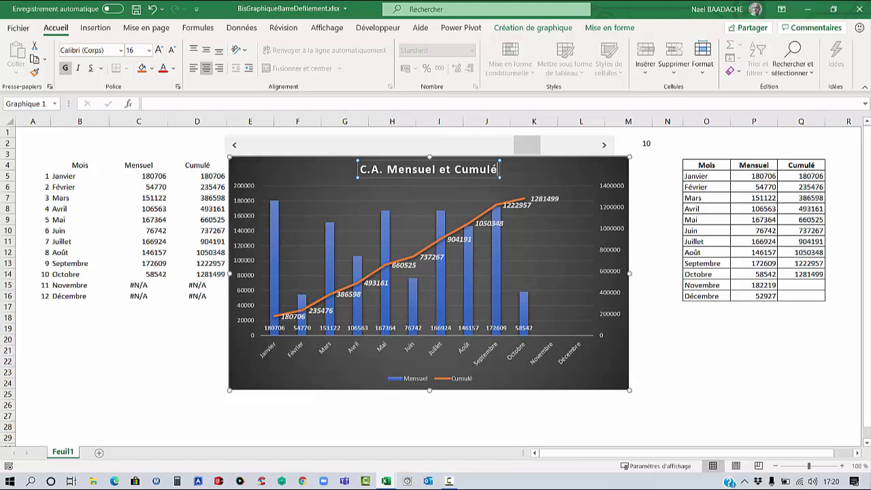
pyautogui.click(482, 367)
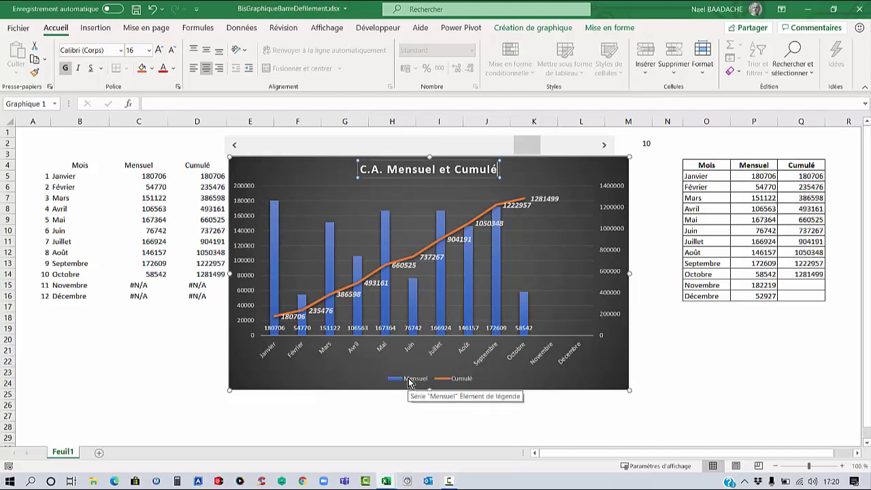
pyautogui.click(402, 380)
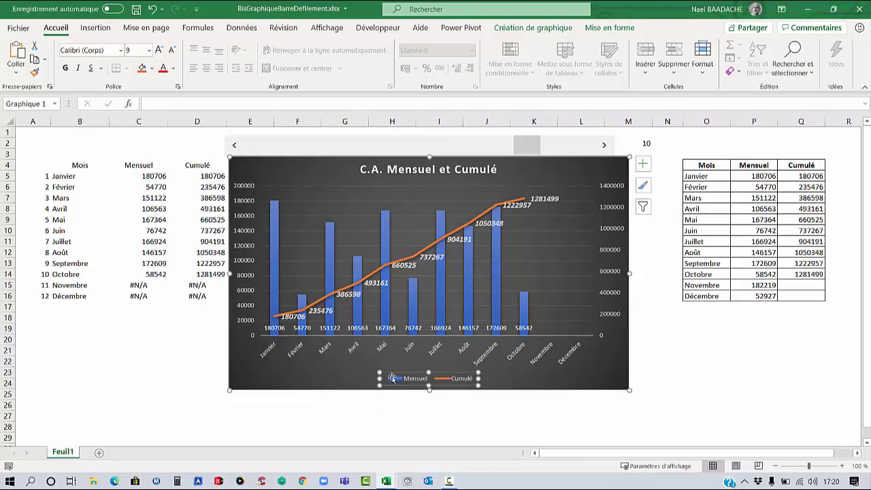
pyautogui.press('Delete')
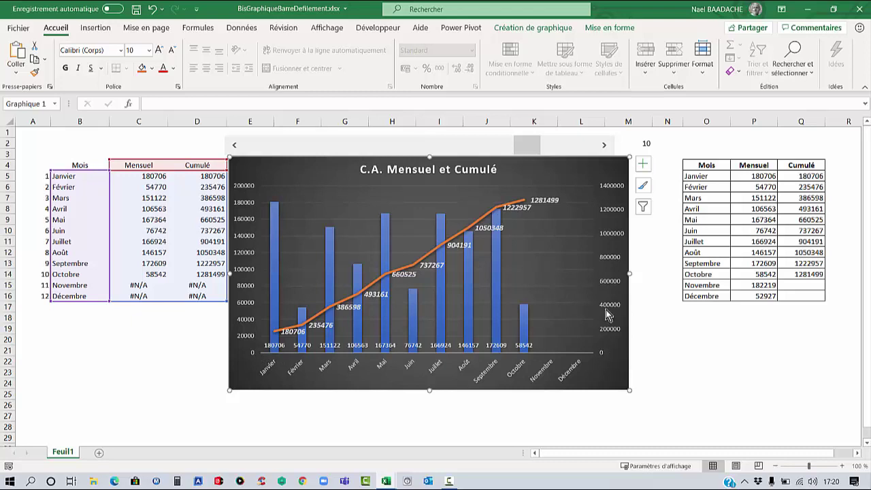
# Set the secondary vertical axis minimum to 100000.
pyautogui.click(610, 331)
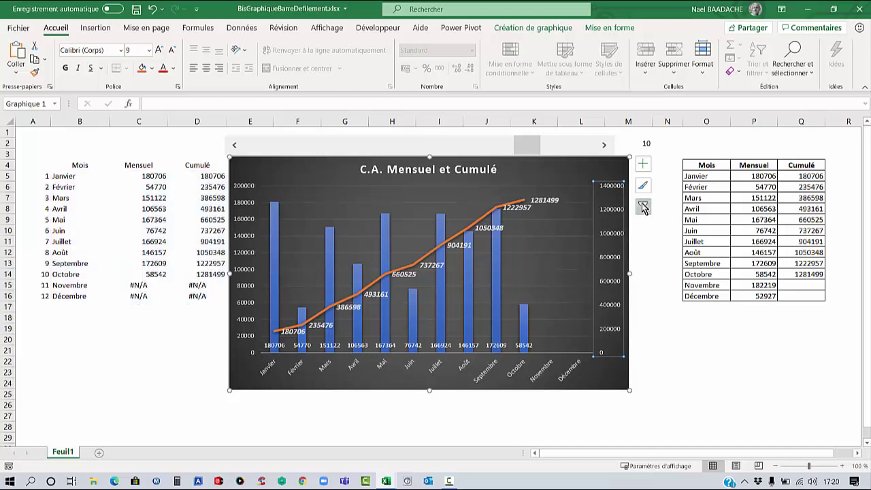
pyautogui.doubleClick(610, 186)
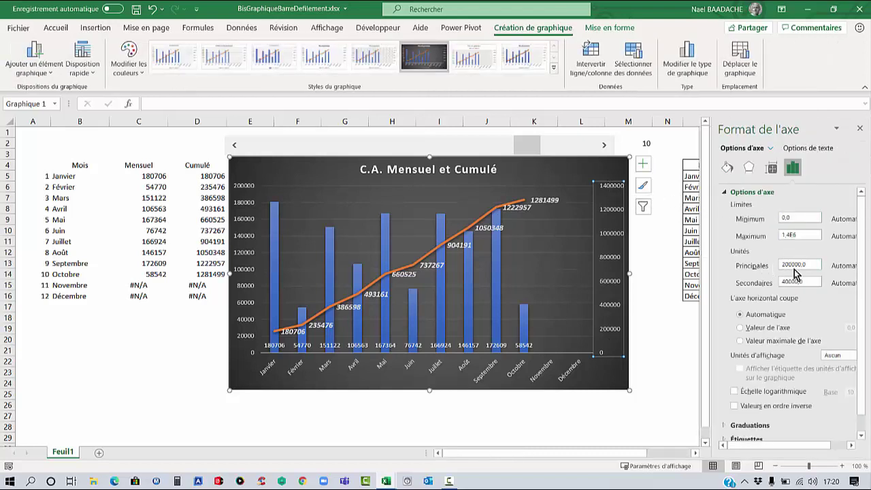
pyautogui.click(799, 218)
pyautogui.write('100000')
pyautogui.press('Return')
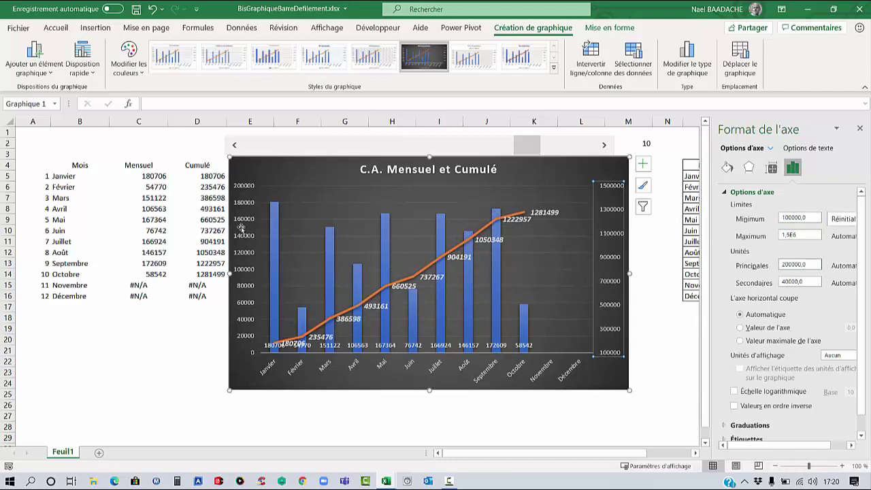
# Scale the left Mensuel axis from 100000 to 190000.
pyautogui.click(244, 352)
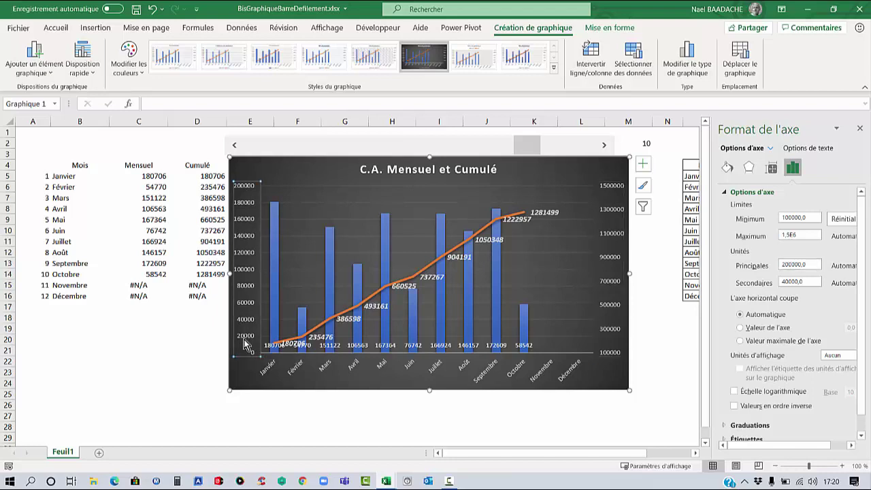
pyautogui.click(725, 193)
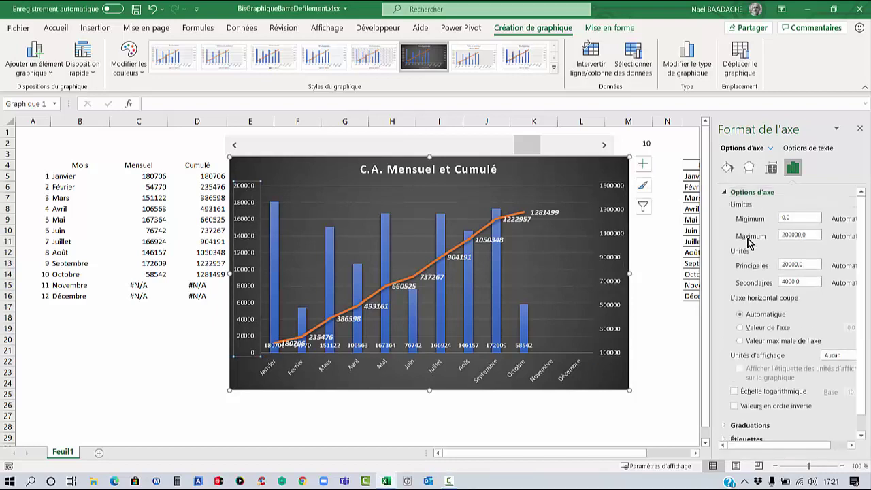
pyautogui.click(799, 218)
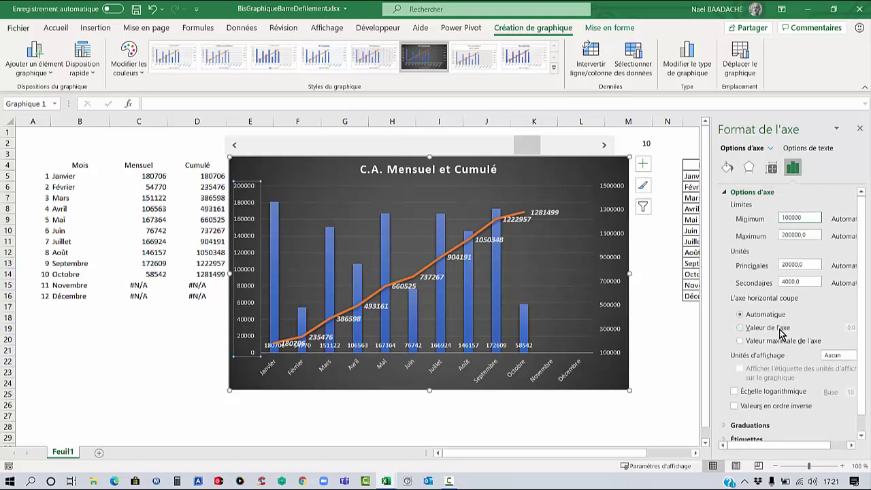
pyautogui.click(797, 235)
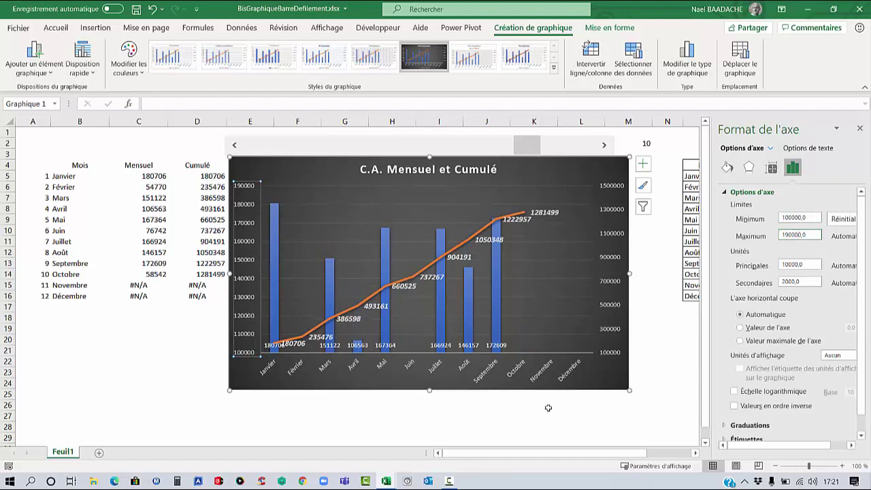
pyautogui.click(516, 406)
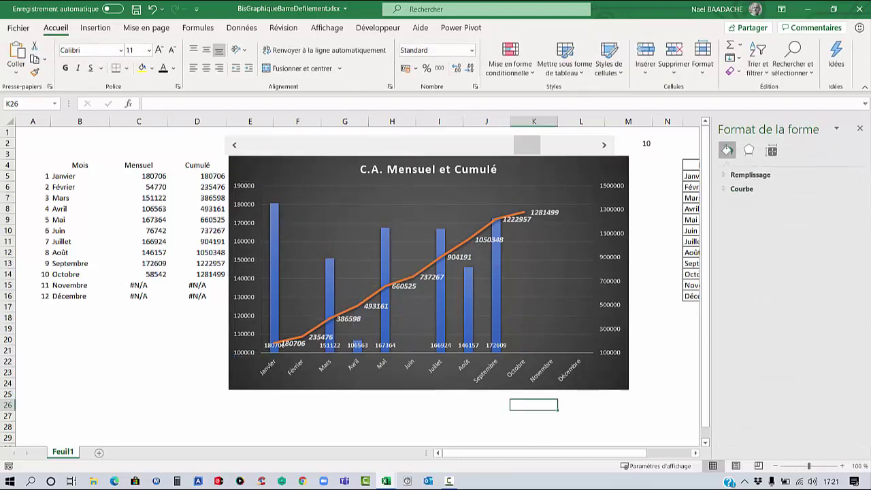
# Make the Cumulé line's value labels orange to match the cumulative line.
pyautogui.click(548, 215)
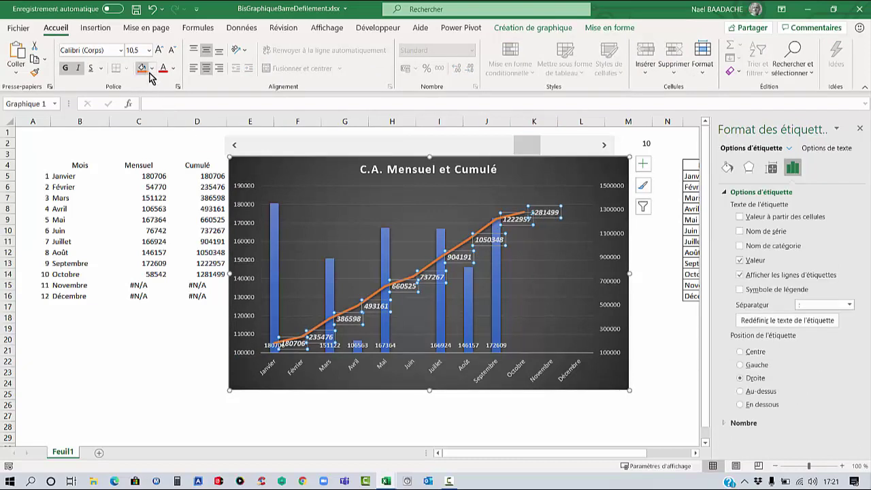
pyautogui.click(173, 68)
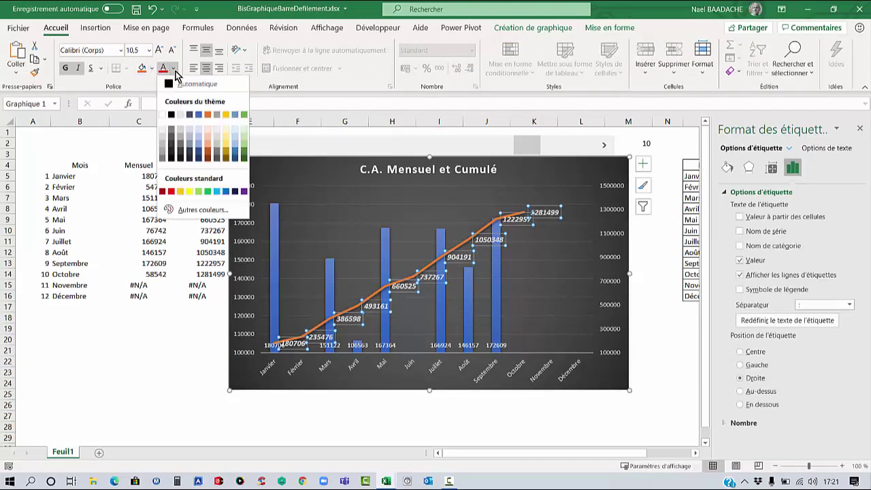
pyautogui.click(210, 115)
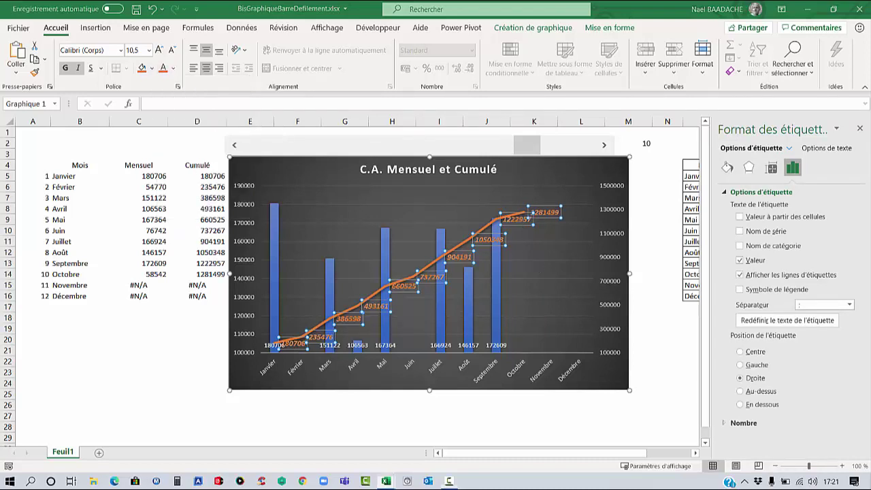
pyautogui.click(487, 200)
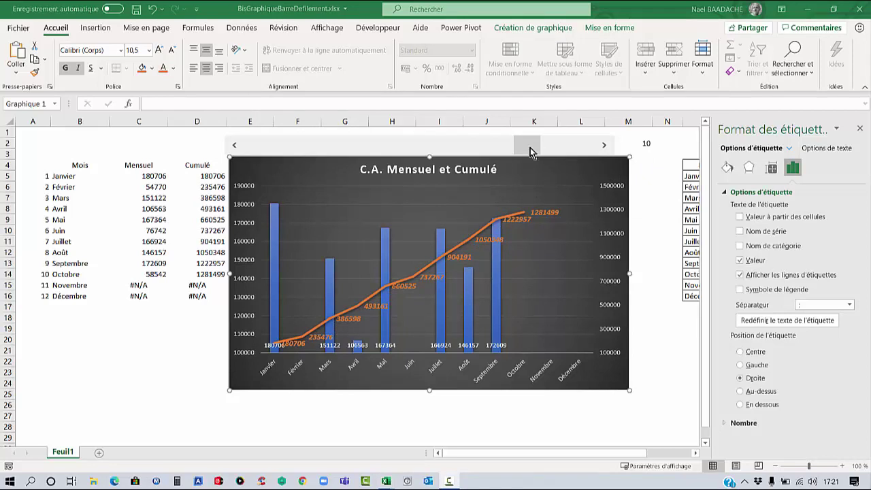
# Step the month counter back to 5 so the table and chart end at Mai.
pyautogui.click(236, 149)
pyautogui.click(236, 149)
pyautogui.click(235, 149)
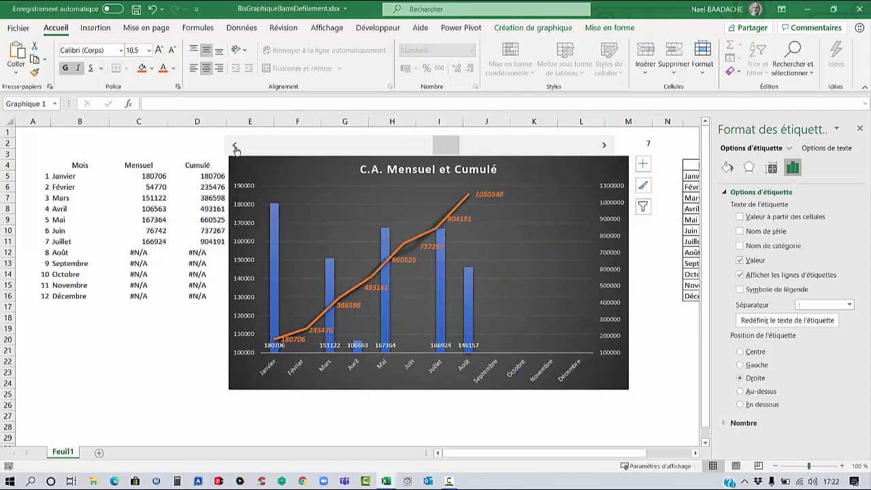
pyautogui.click(236, 149)
pyautogui.click(235, 149)
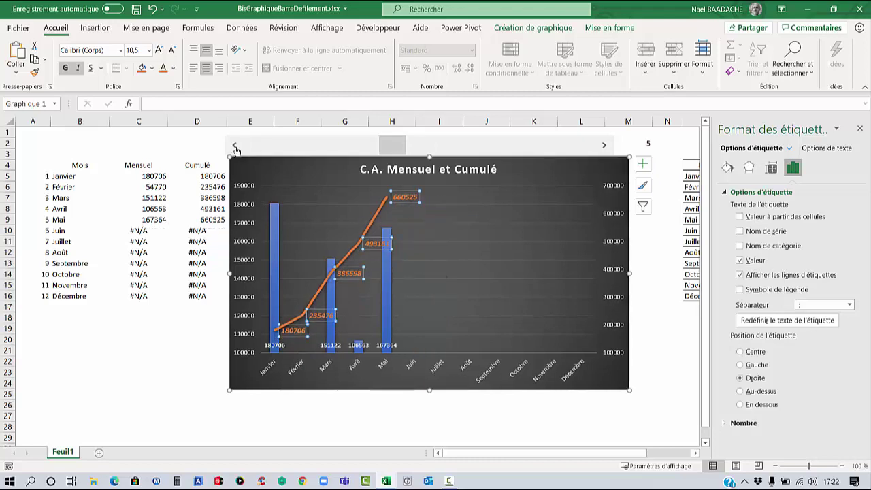
pyautogui.click(133, 367)
pyautogui.moveTo(64, 163); pyautogui.dragTo(192, 308)
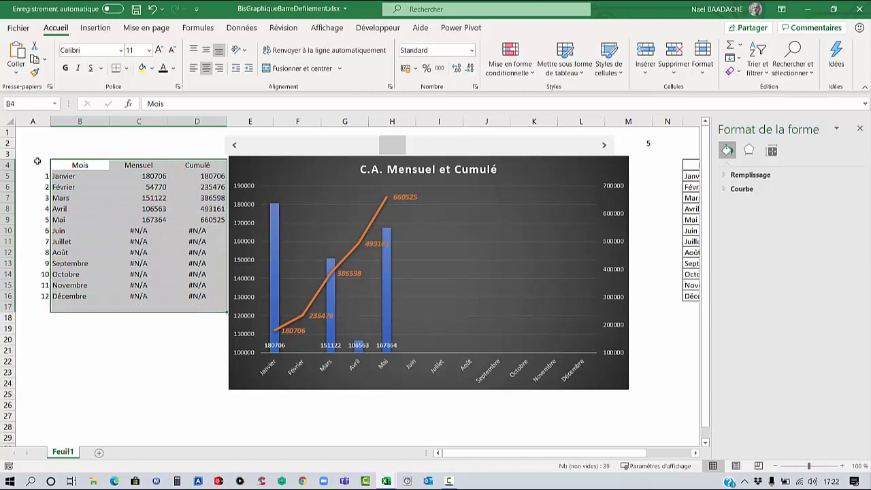
# Turn the helper table A4:D18 text white to hide it.
pyautogui.moveTo(34, 165)
pyautogui.mouseDown()
pyautogui.moveTo(169, 167)
pyautogui.moveTo(203, 316)
pyautogui.mouseUp()
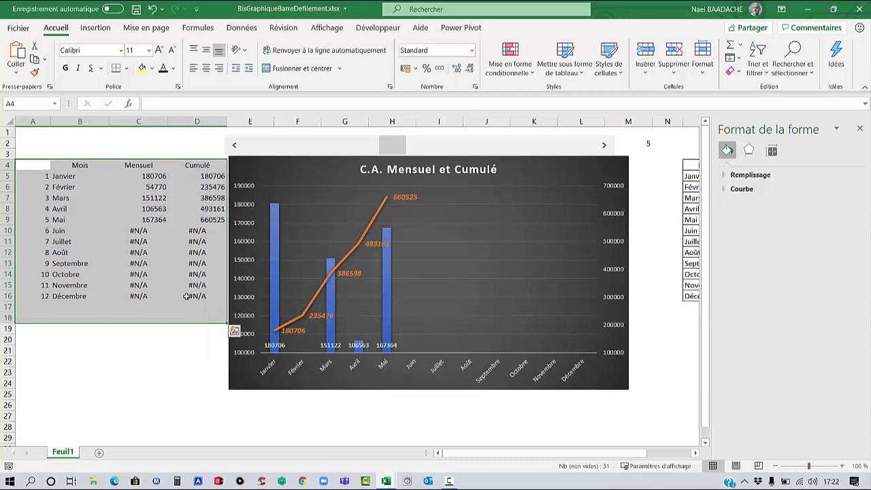
pyautogui.click(174, 69)
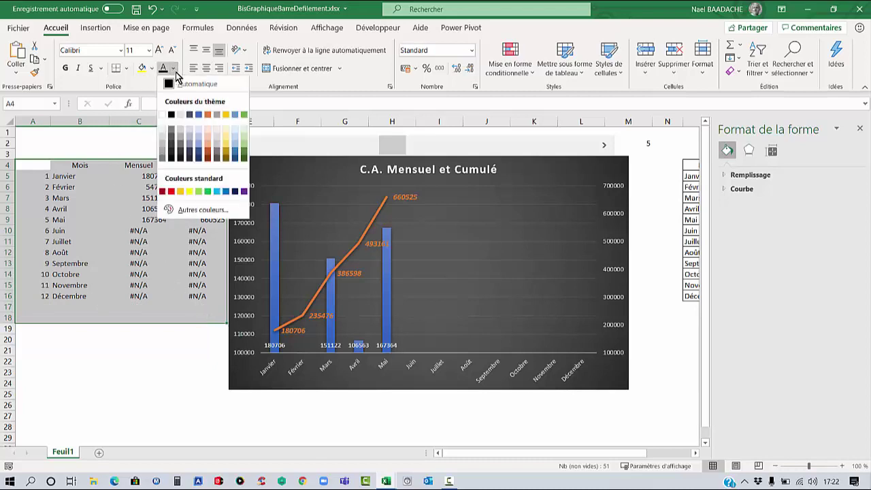
pyautogui.click(162, 114)
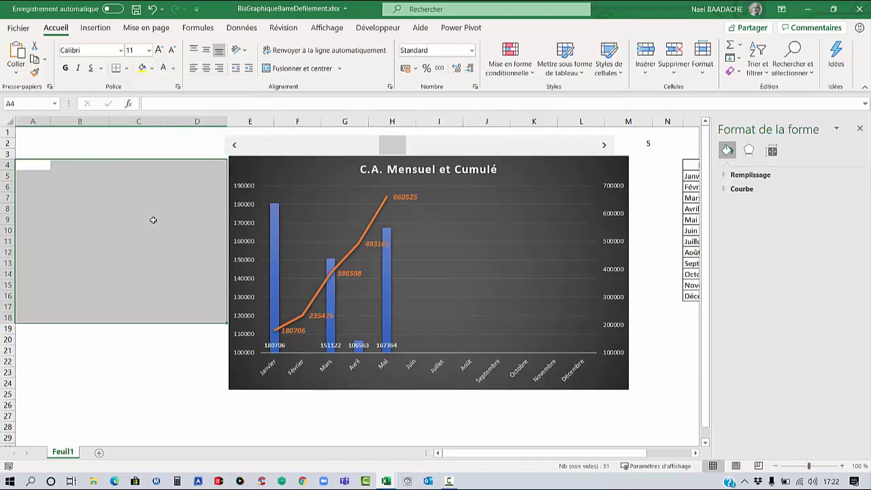
pyautogui.click(122, 351)
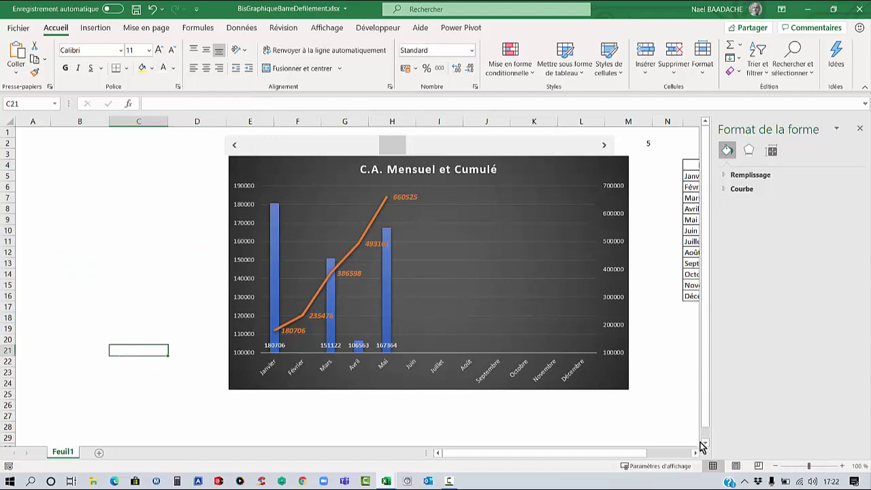
# Close the Format pane and hide the scroll value in M2 with white font.
pyautogui.click(861, 129)
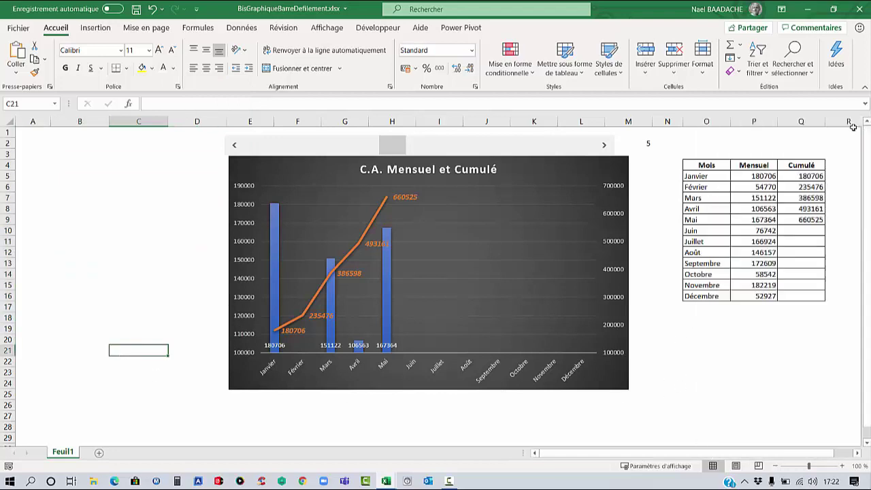
pyautogui.click(650, 146)
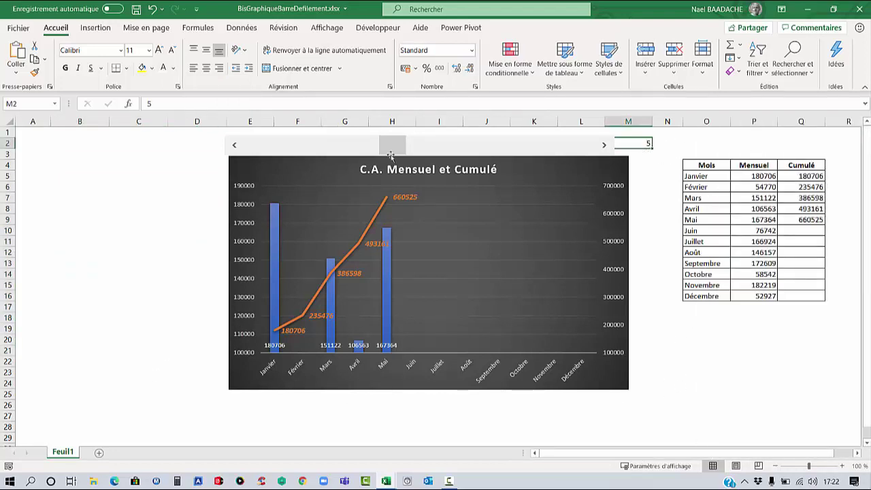
pyautogui.click(173, 69)
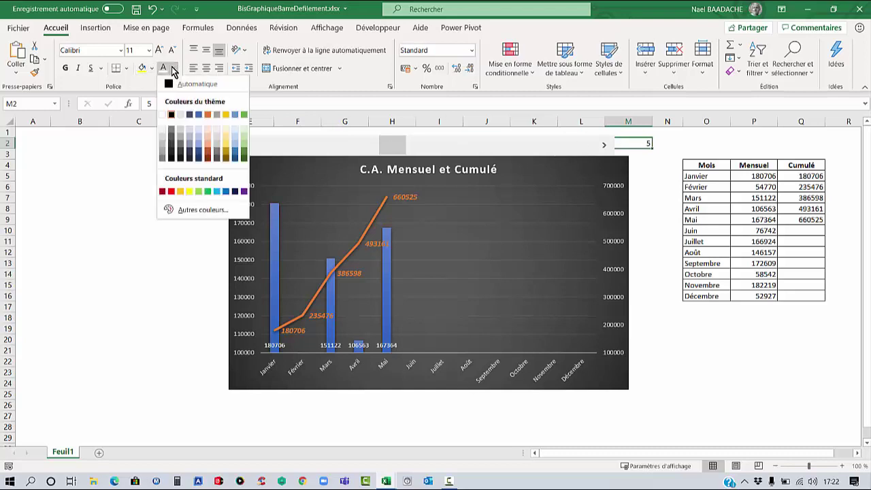
pyautogui.click(162, 114)
# Advance the scroll bar so the chart runs through Novembre, with Cumulé reaching 1463718.
pyautogui.click(685, 381)
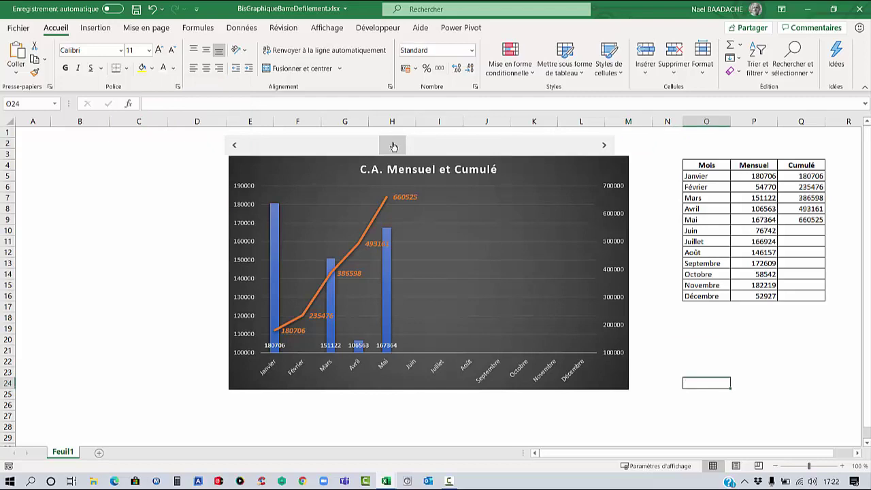
pyautogui.click(605, 146)
pyautogui.click(605, 145)
pyautogui.click(604, 145)
pyautogui.click(604, 146)
pyautogui.click(605, 145)
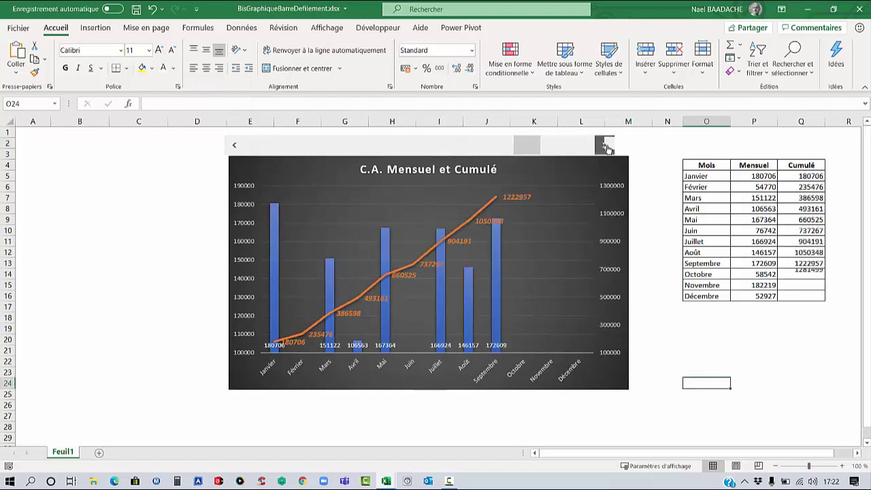
pyautogui.click(605, 146)
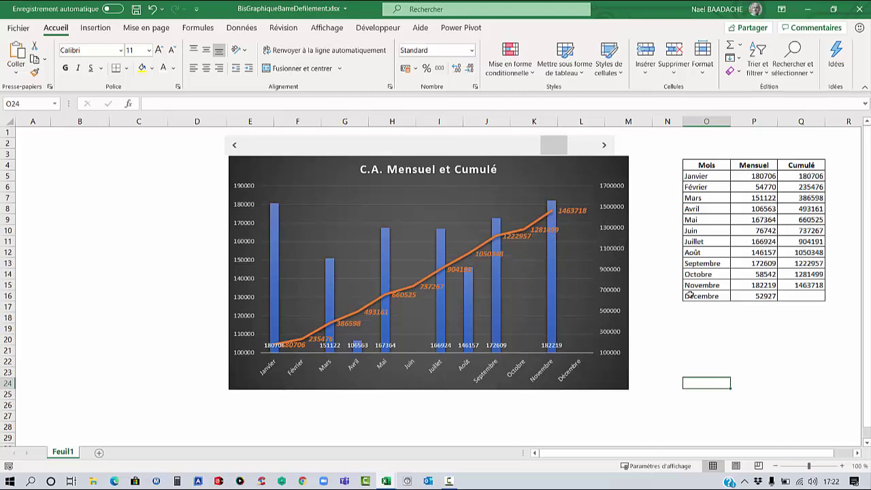
pyautogui.click(702, 335)
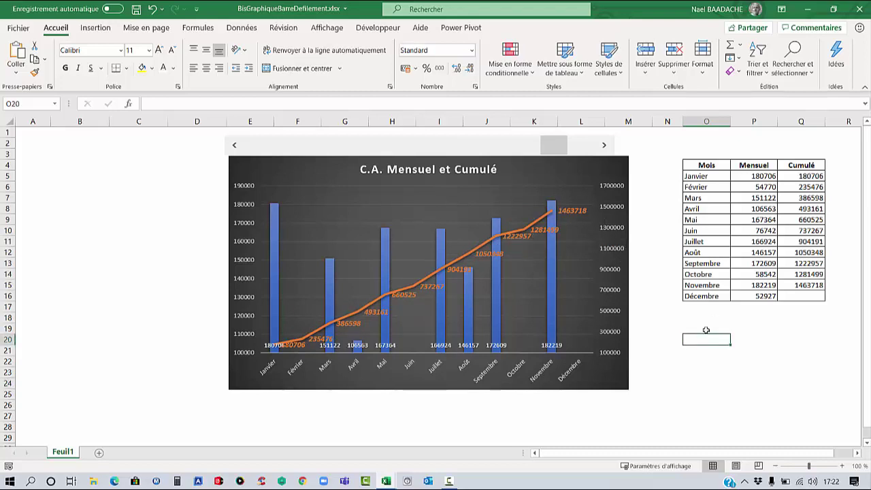